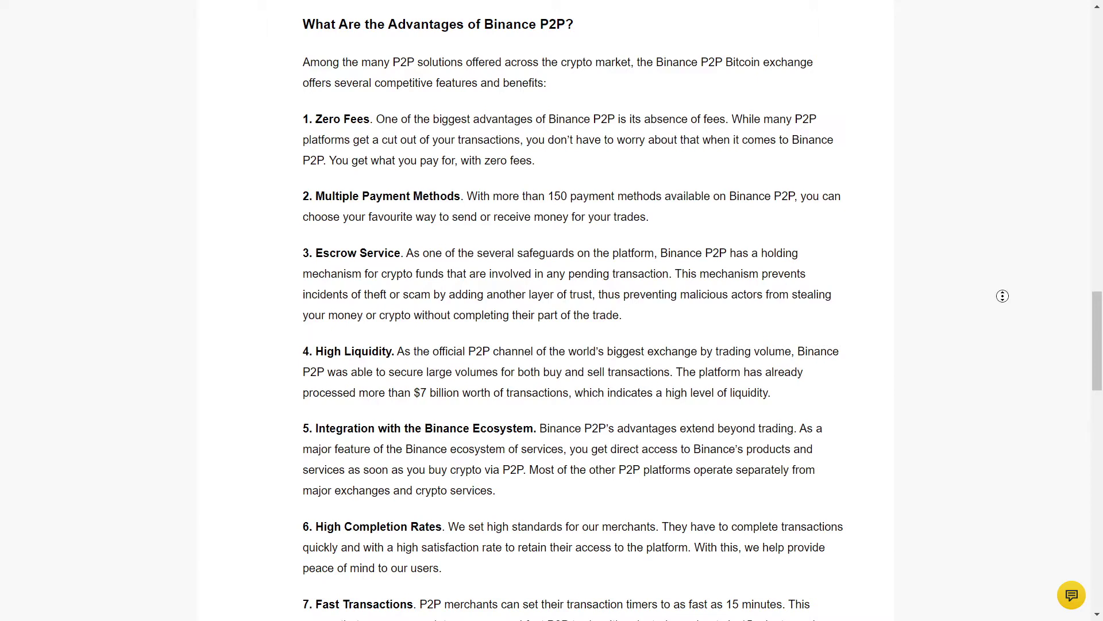
- Open Settings > Basic Info showing Verified identity and a 100 BTC withdrawal limit
{"action": "middle_click", "coordinate": [1007, 333]}
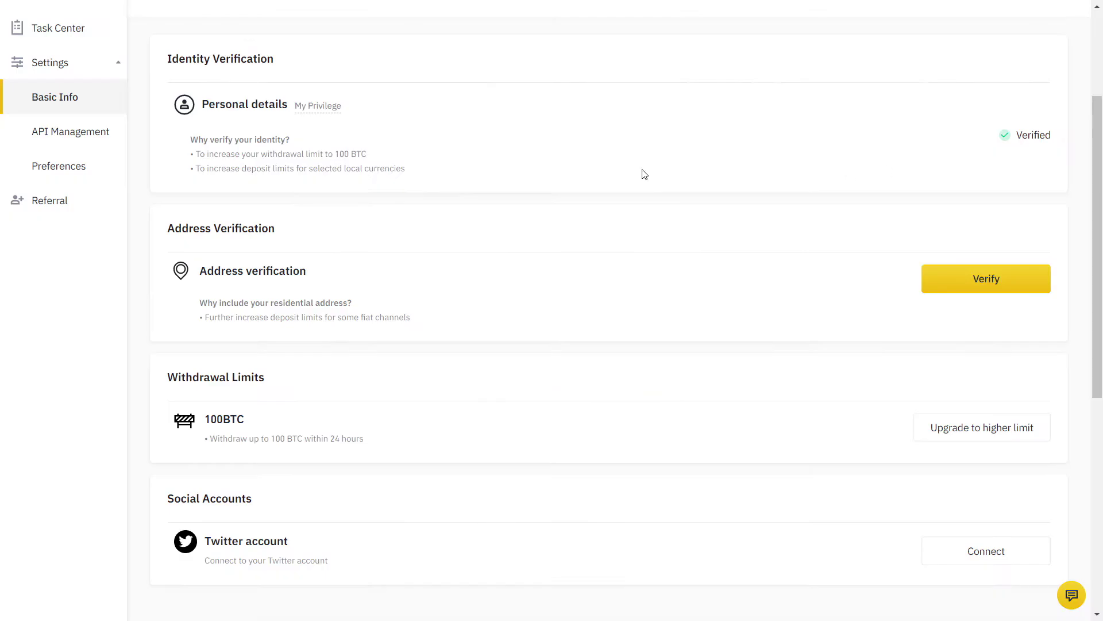
{"action": "left_click_drag", "start_coordinate": [162, 64], "coordinate": [313, 63]}
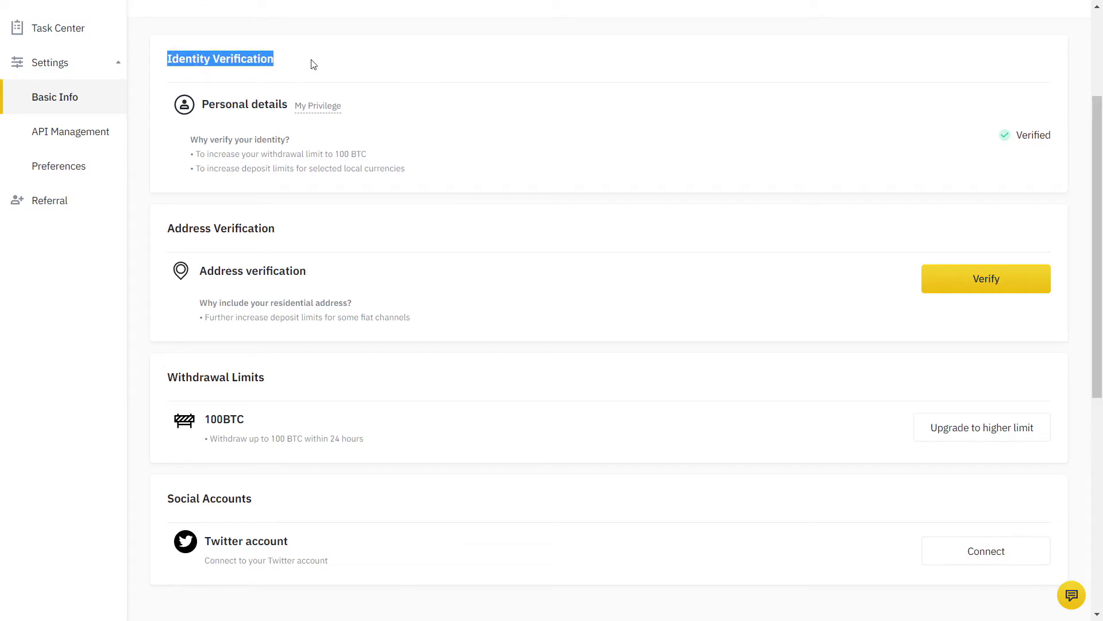
{"action": "left_click", "coordinate": [313, 63]}
{"action": "mouse_move", "coordinate": [326, 107]}
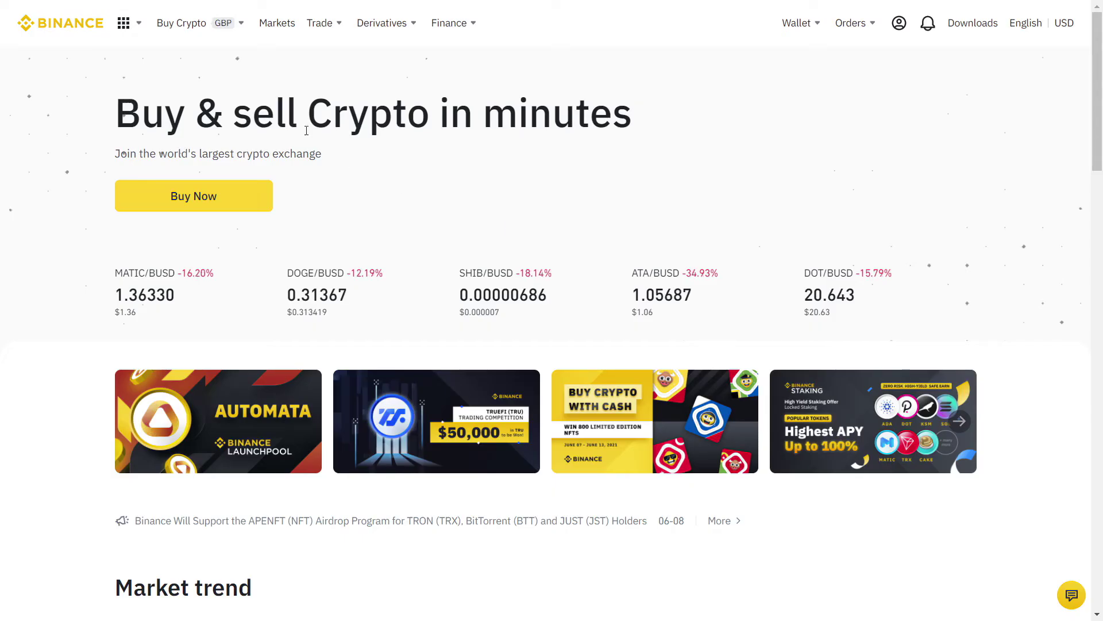
- Switch the Buy Crypto payment currency from GBP to EUR
{"action": "mouse_move", "coordinate": [235, 43]}
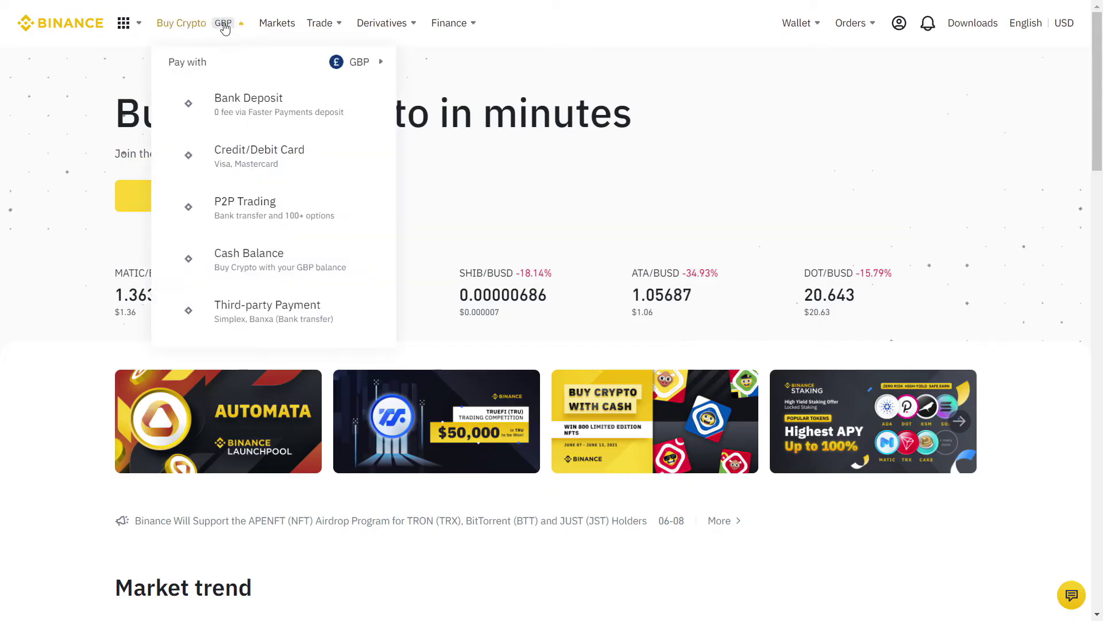
{"action": "mouse_move", "coordinate": [362, 64]}
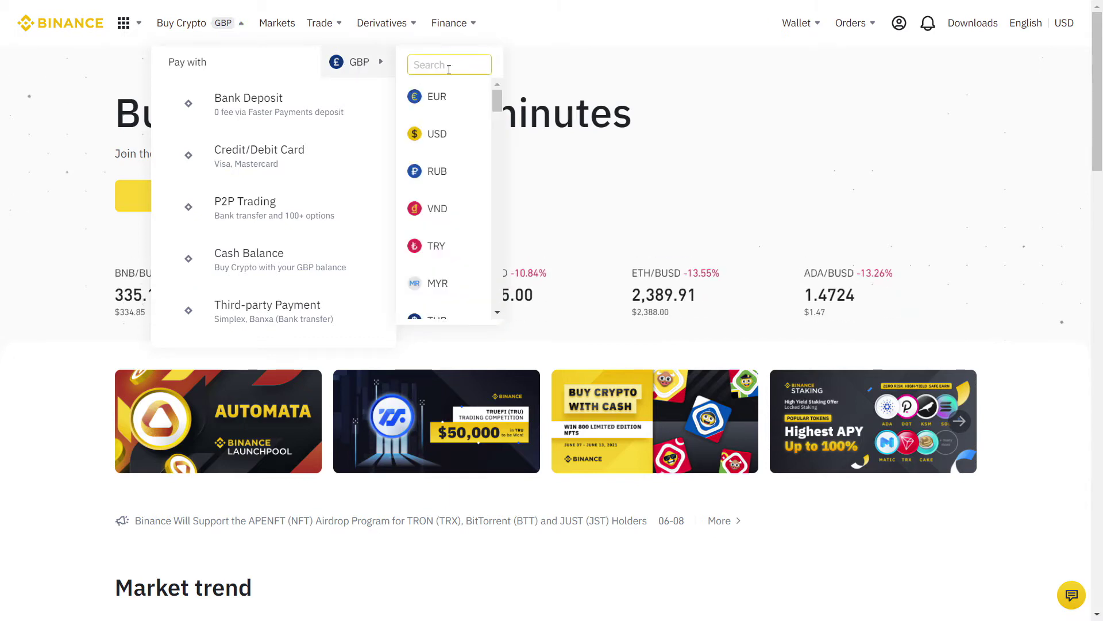
{"action": "left_click", "coordinate": [453, 95]}
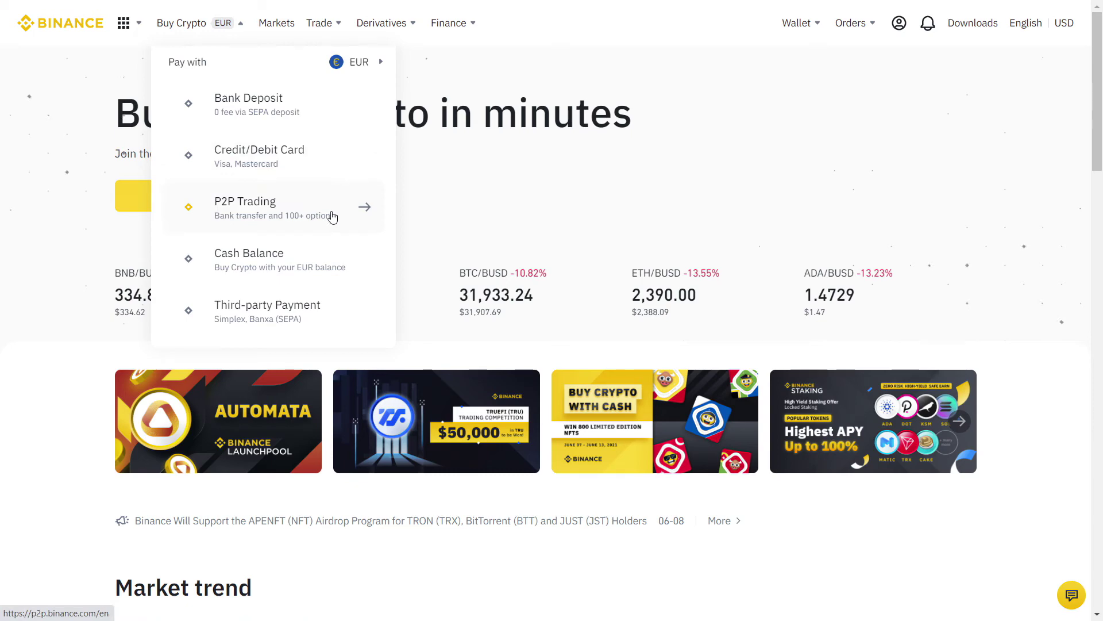
- Open P2P Trading with PLN kept as the fiat and browse the BTC offers
{"action": "left_click", "coordinate": [333, 217]}
{"action": "left_click", "coordinate": [345, 264]}
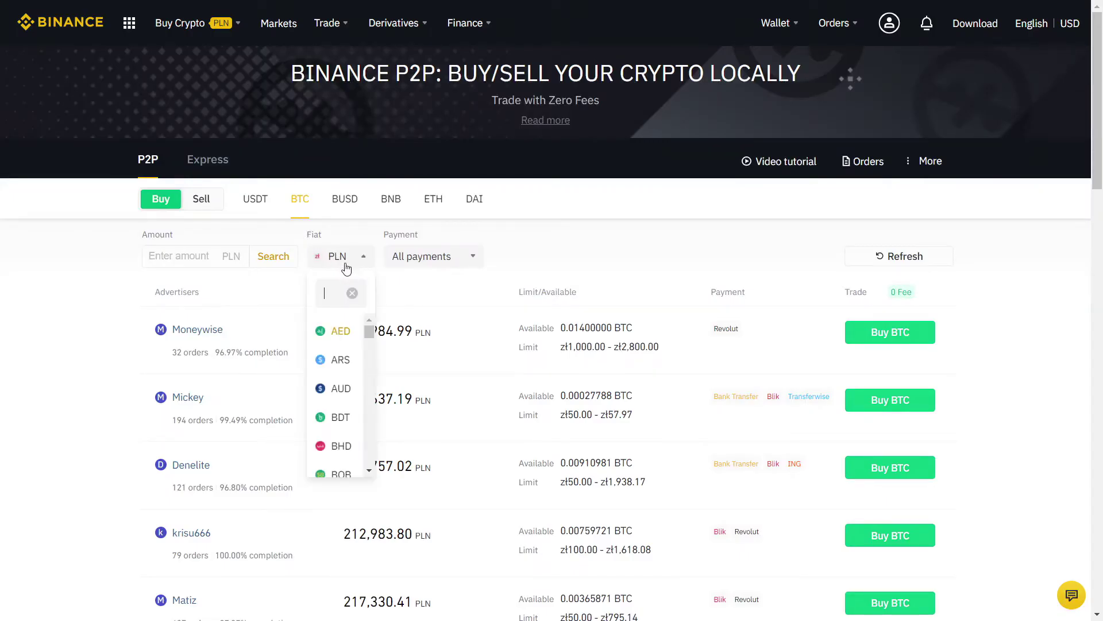
{"action": "left_click", "coordinate": [337, 259]}
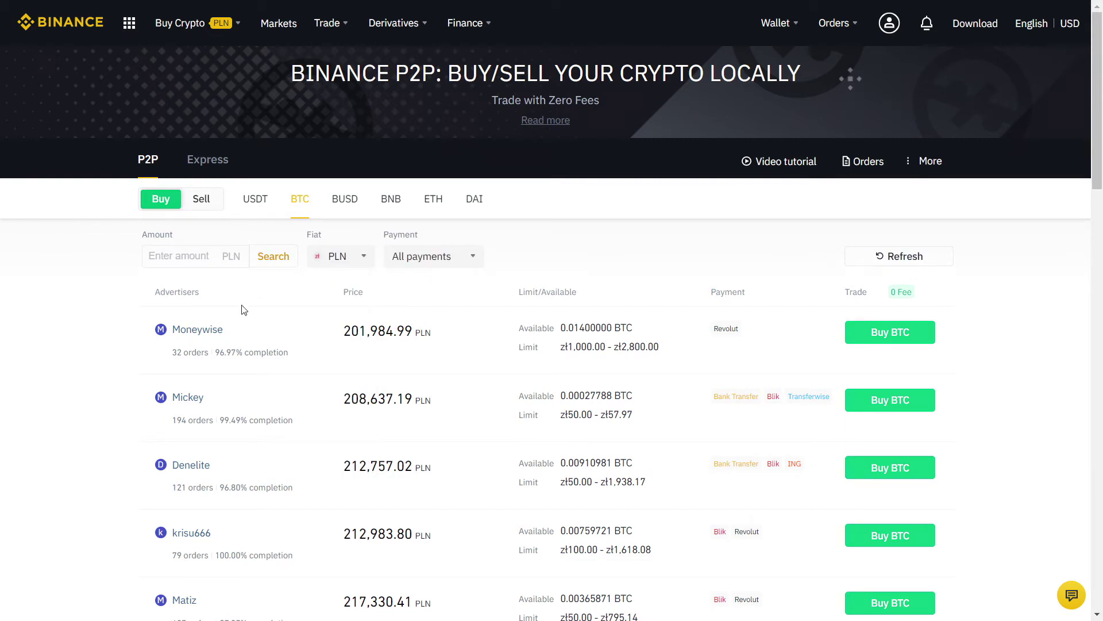
{"action": "scroll", "coordinate": [49, 339], "scroll_direction": "down", "scroll_amount": 4}
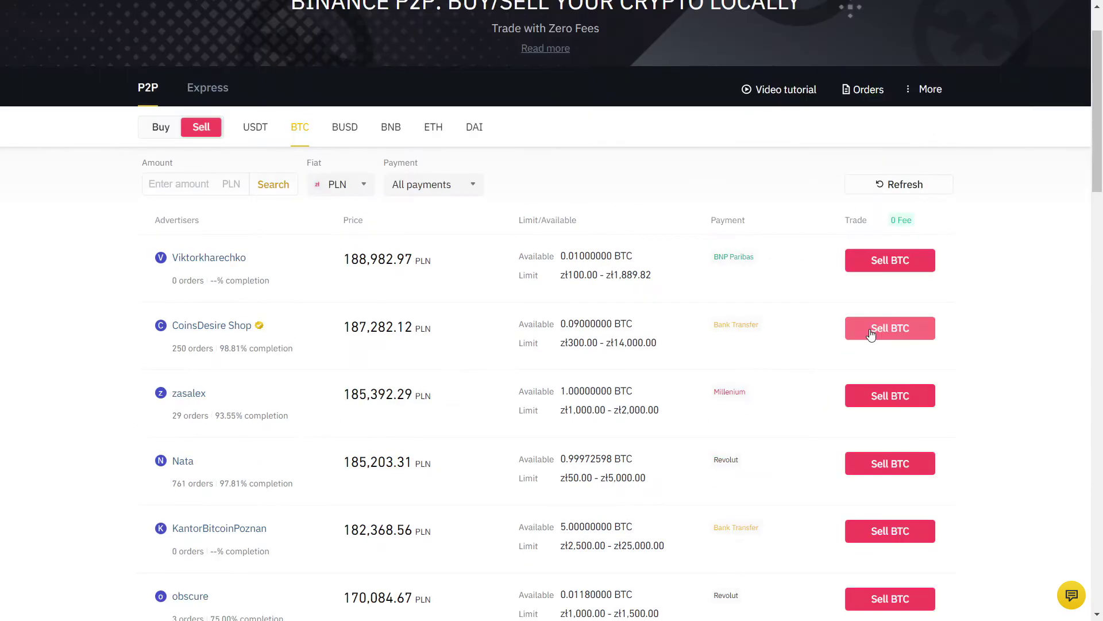
- Start selling BTC to CoinsDesire Shop and begin enabling SMS authentication with the +380 code
{"action": "left_click", "coordinate": [870, 335]}
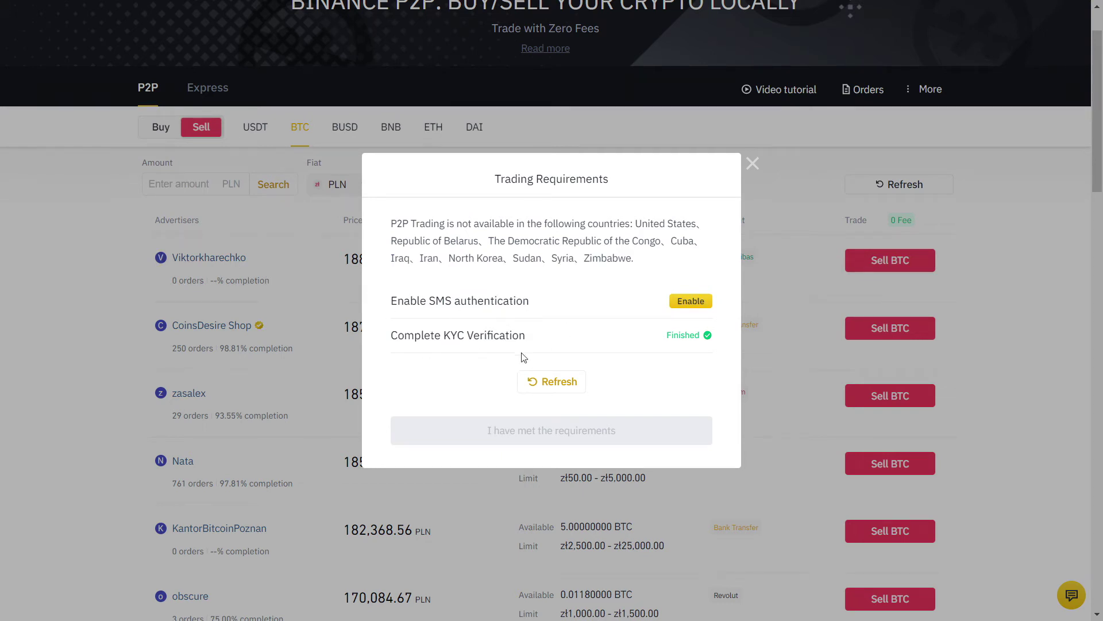
{"action": "left_click", "coordinate": [693, 307]}
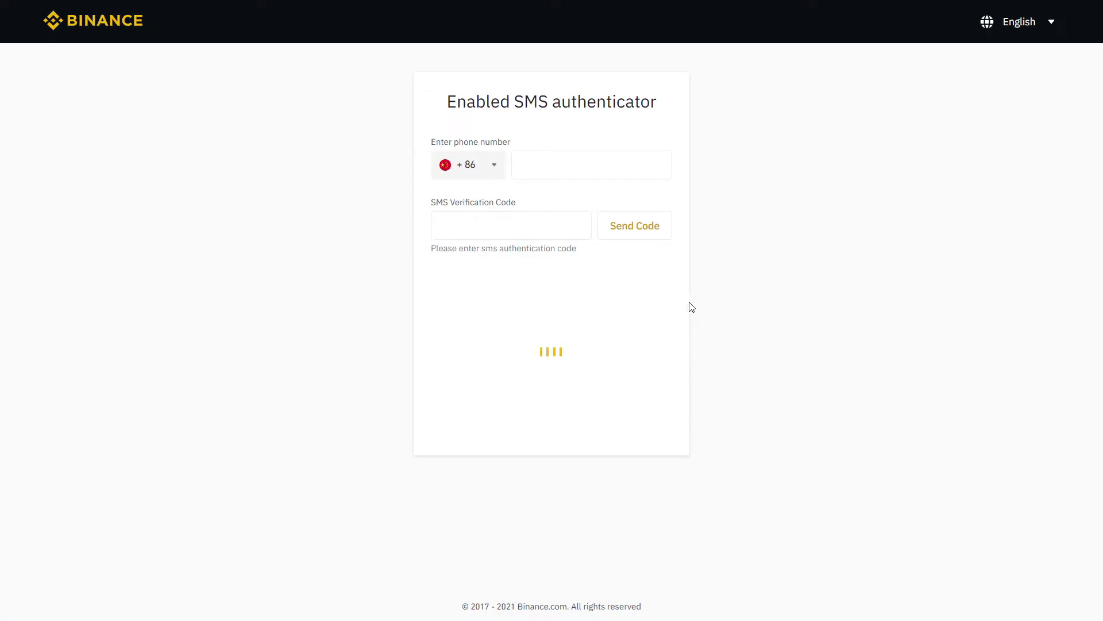
{"action": "left_click", "coordinate": [483, 165]}
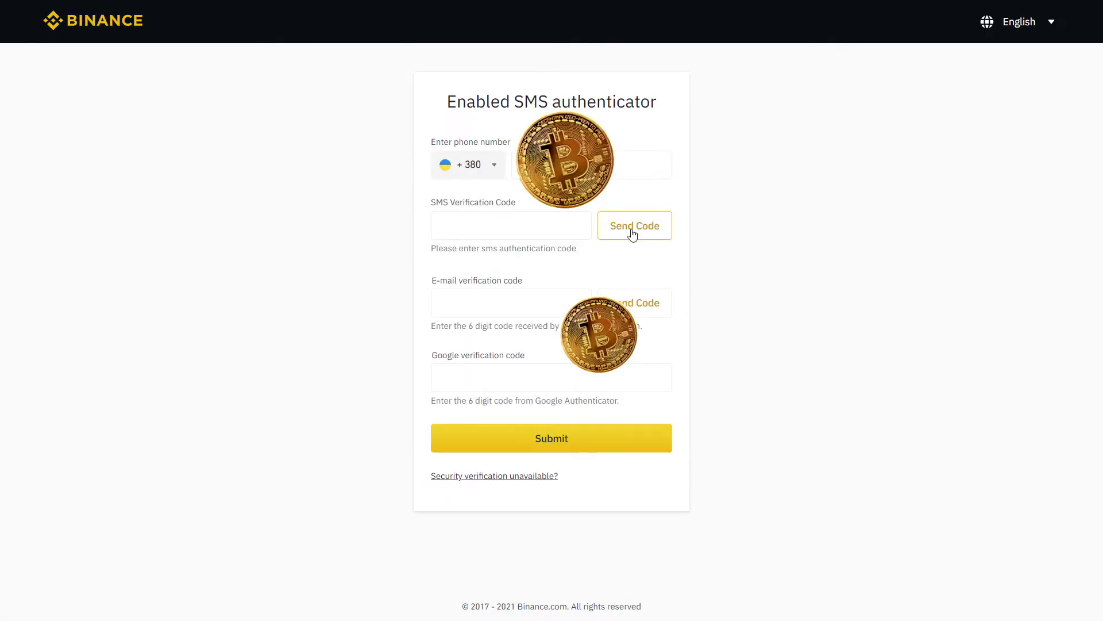
- Enter the SMS, e-mail and Google verification codes and submit them
{"action": "left_click", "coordinate": [631, 228]}
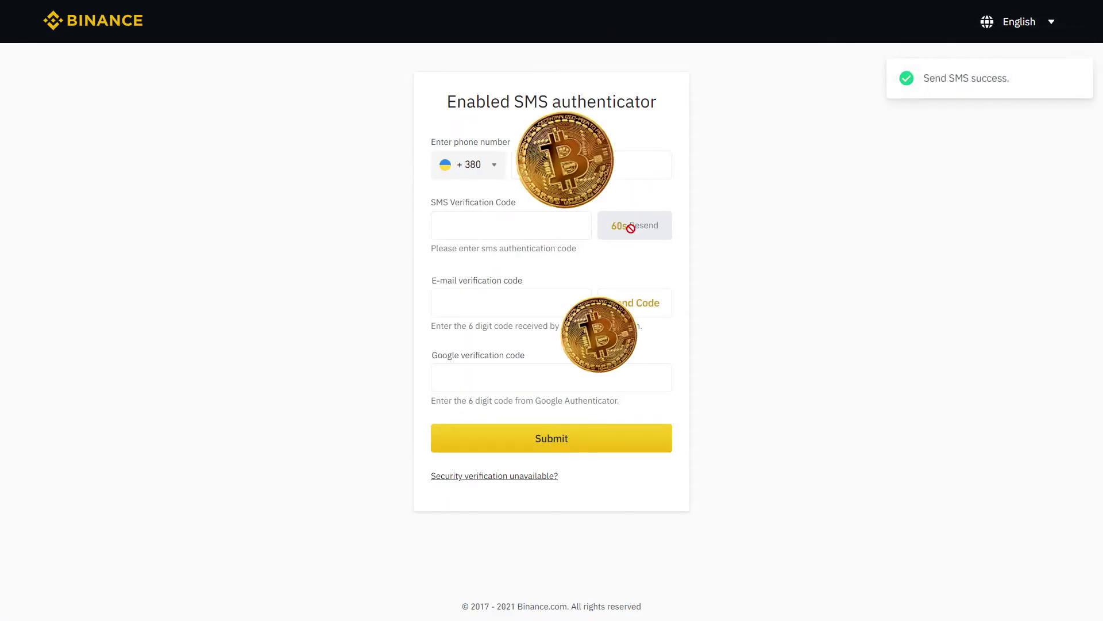
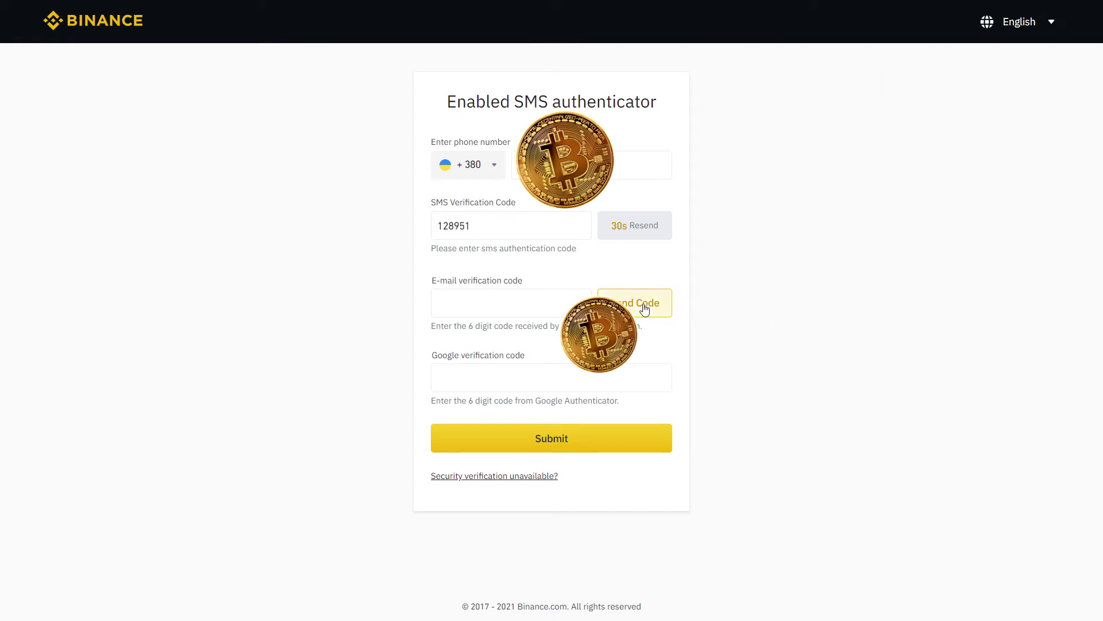
{"action": "left_click", "coordinate": [658, 304]}
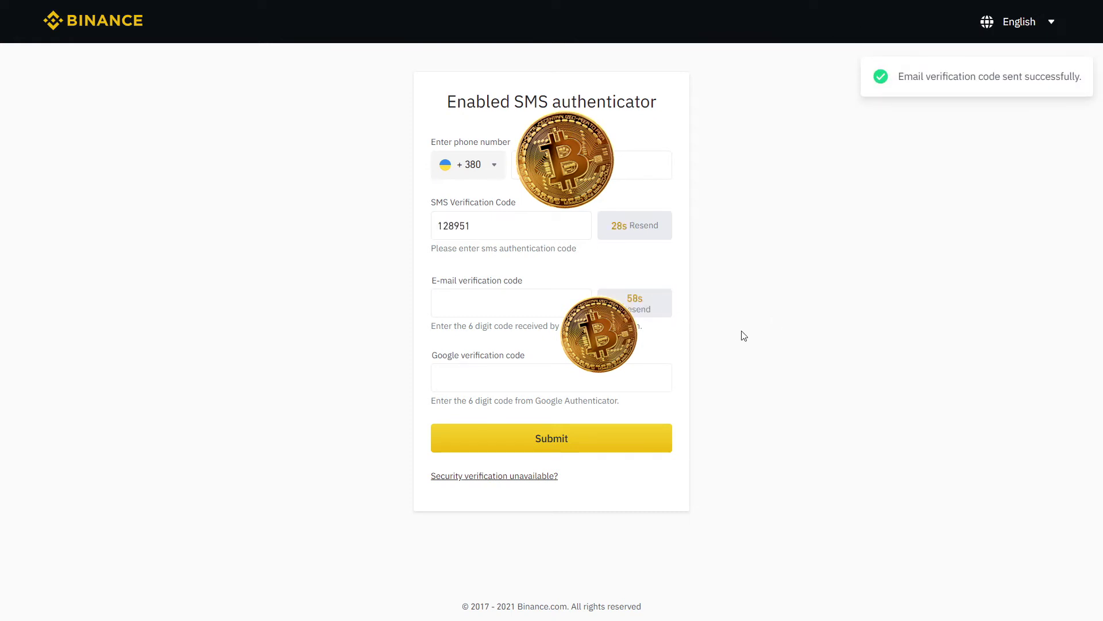
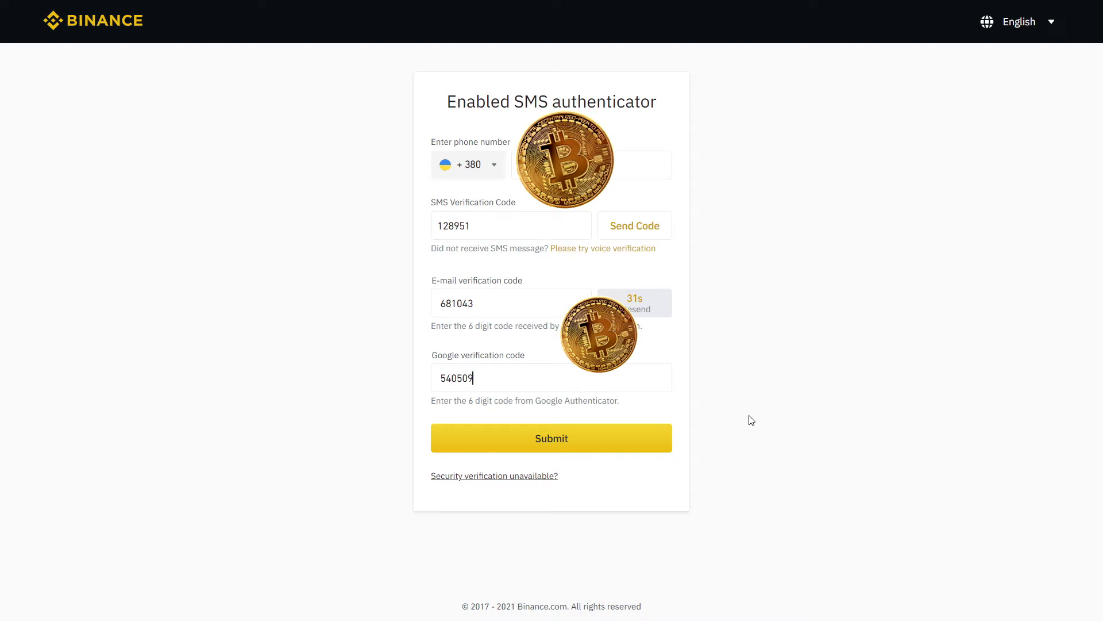
{"action": "left_click", "coordinate": [638, 442]}
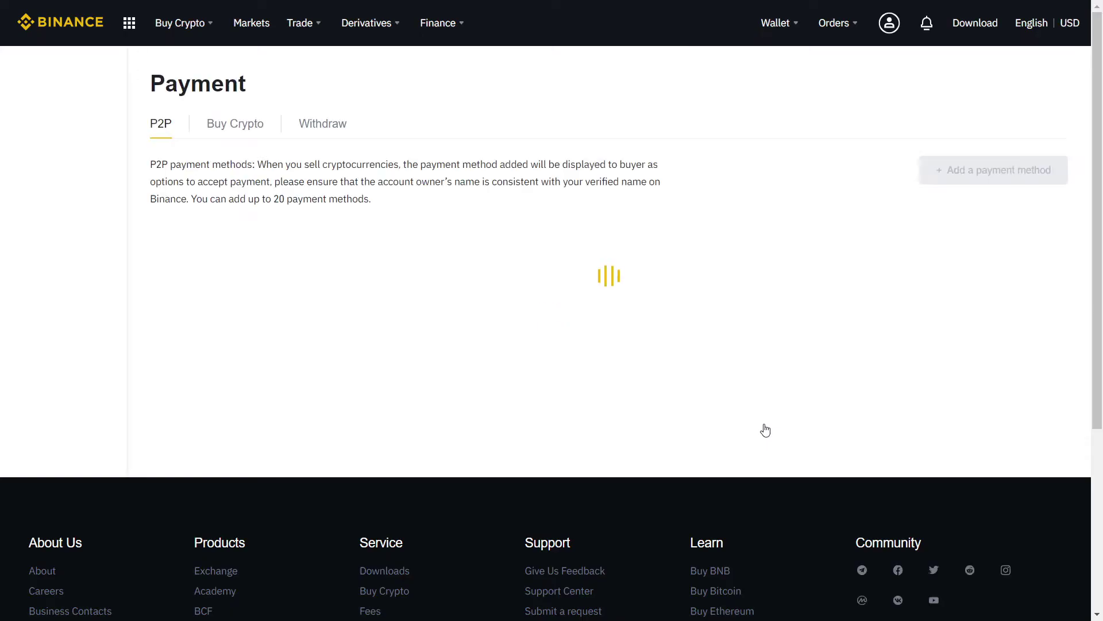
- Add a new payment method by searching 'mill' and choosing Millenium
{"action": "left_click", "coordinate": [984, 176]}
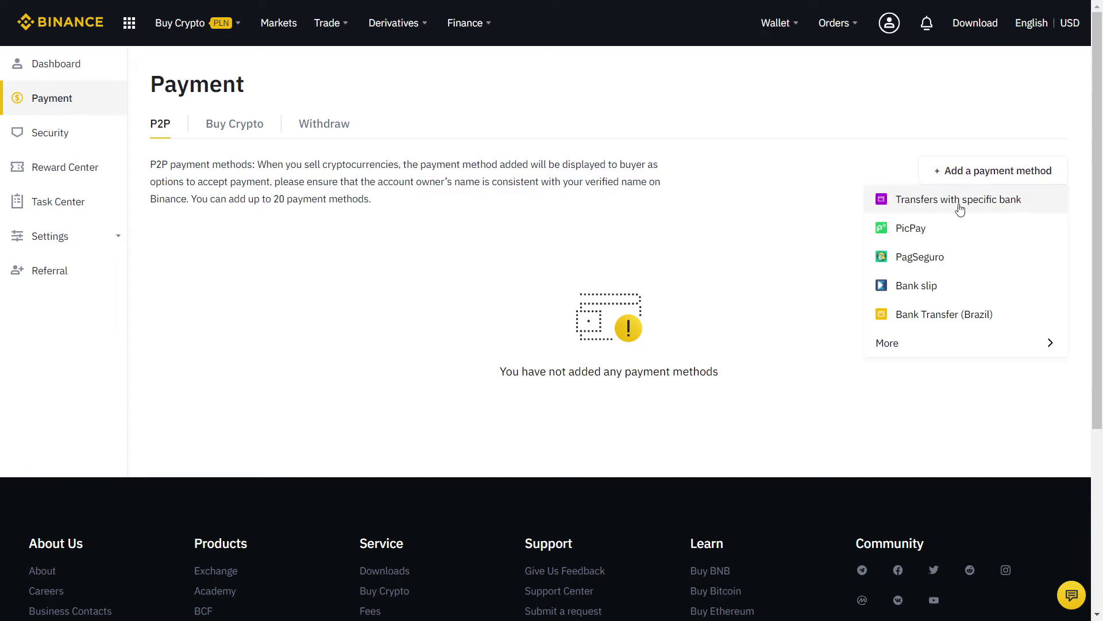
{"action": "left_click", "coordinate": [947, 344]}
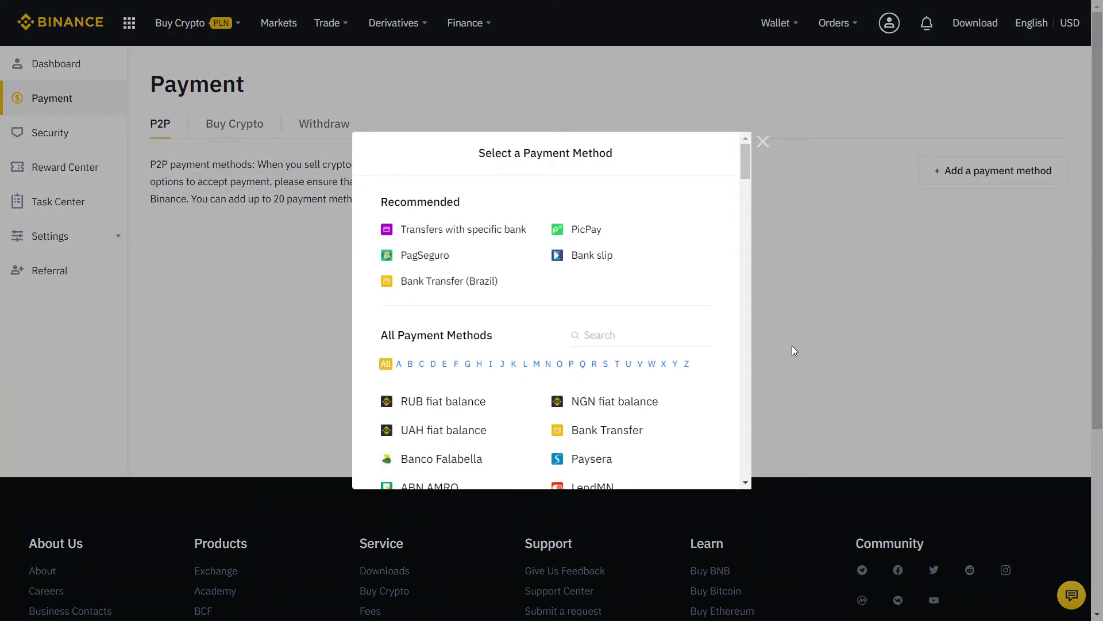
{"action": "left_click", "coordinate": [606, 334]}
{"action": "type", "text": "mill"}
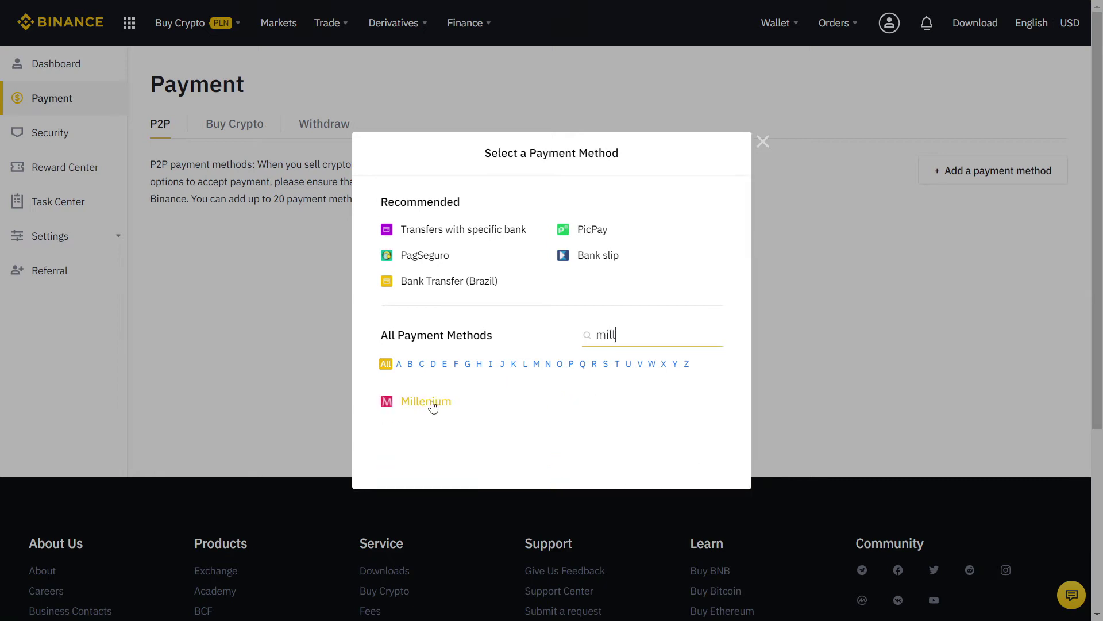
{"action": "left_click", "coordinate": [432, 405]}
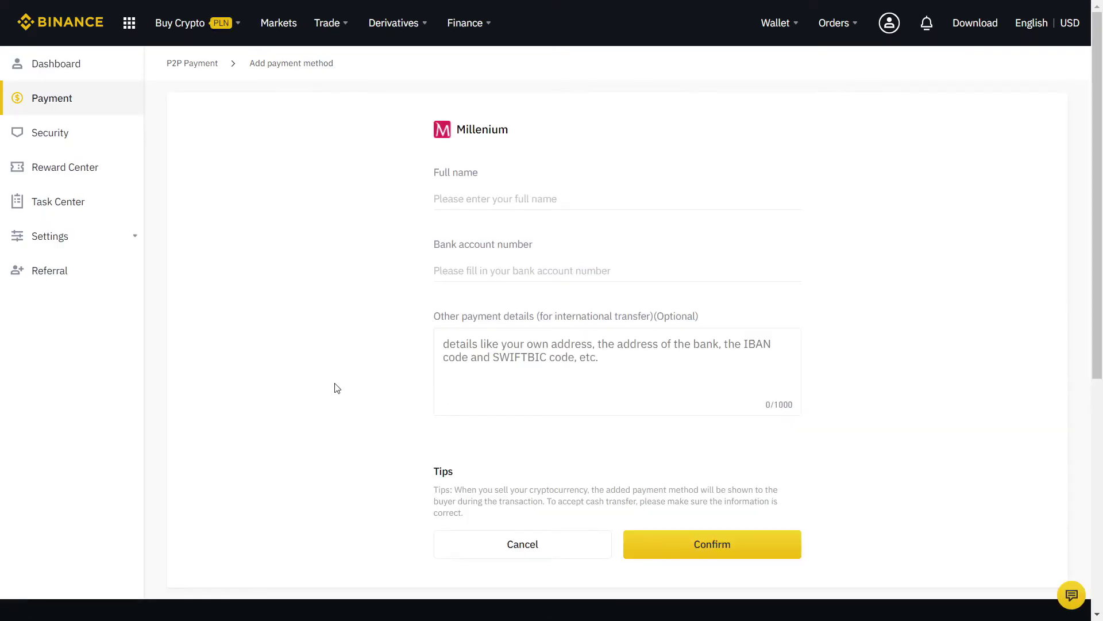
- Fill in the account holder's name and account number, confirm, and verify with a Google code
{"action": "left_click", "coordinate": [525, 191]}
{"action": "left_click", "coordinate": [758, 544]}
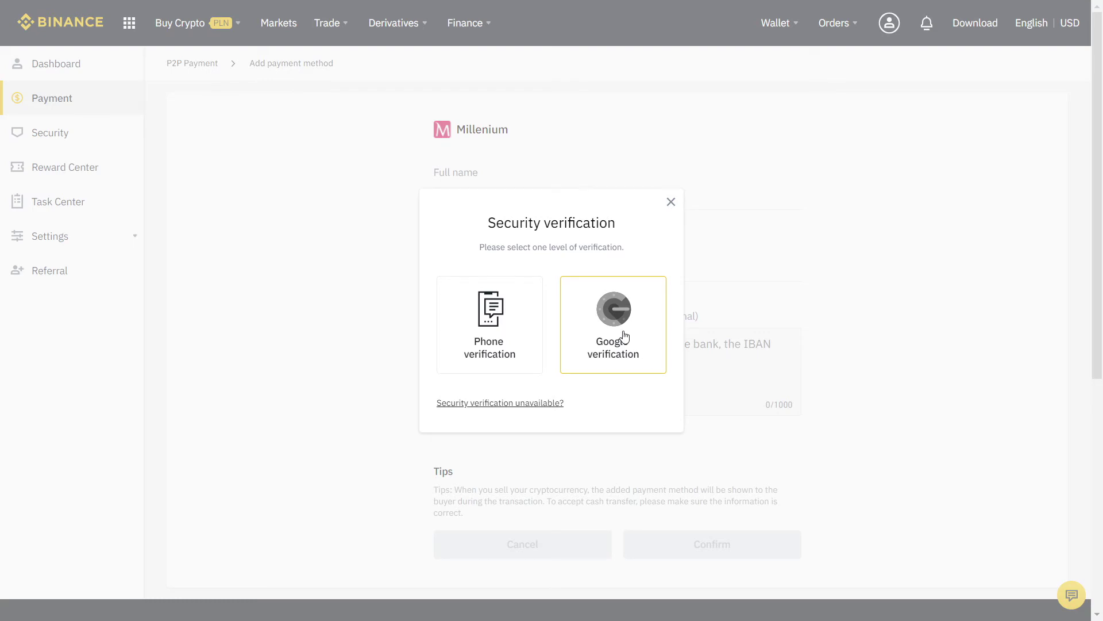
{"action": "left_click", "coordinate": [625, 336]}
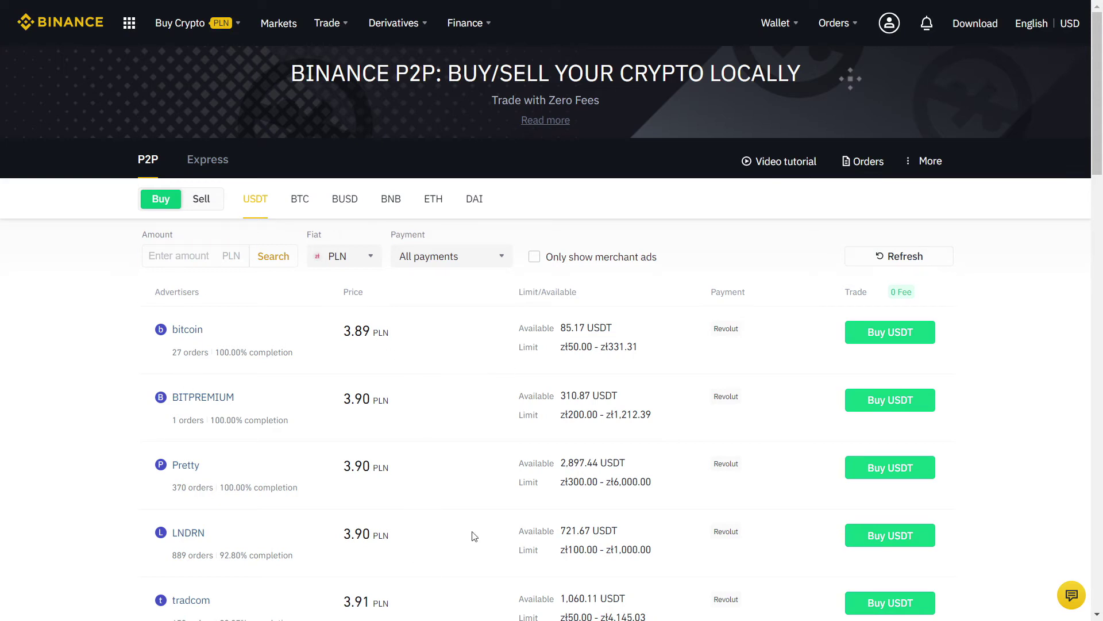
- Browse the USDT ads and switch to Sell to list USDT-for-PLN offers
{"action": "scroll", "coordinate": [43, 342], "scroll_direction": "down", "scroll_amount": 4}
{"action": "scroll", "coordinate": [45, 337], "scroll_direction": "down", "scroll_amount": 4}
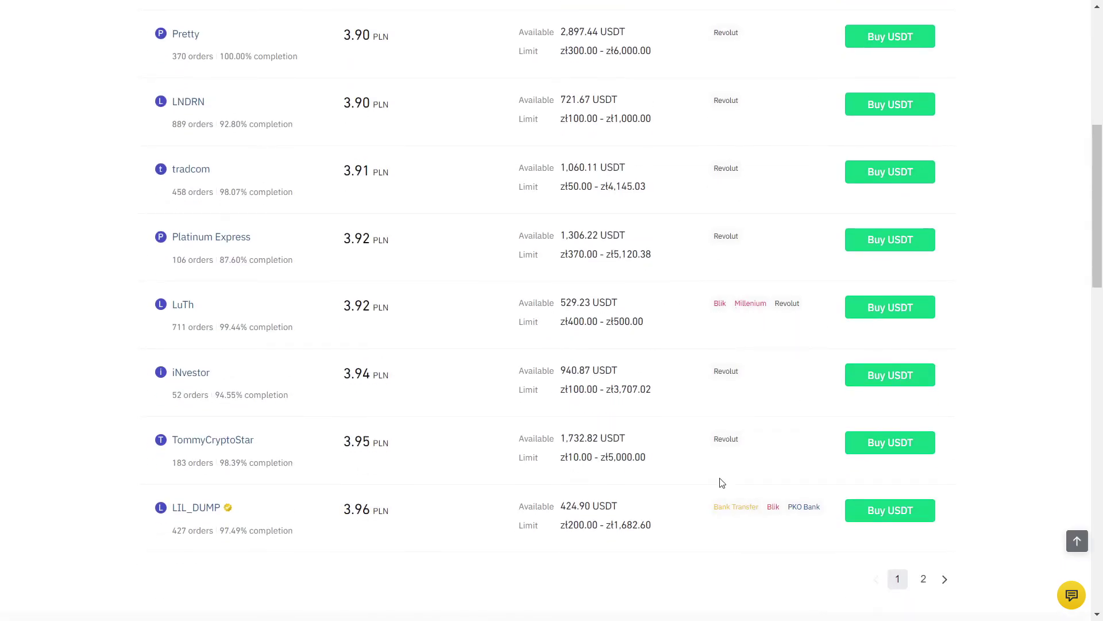
{"action": "scroll", "coordinate": [69, 309], "scroll_direction": "up", "scroll_amount": 8}
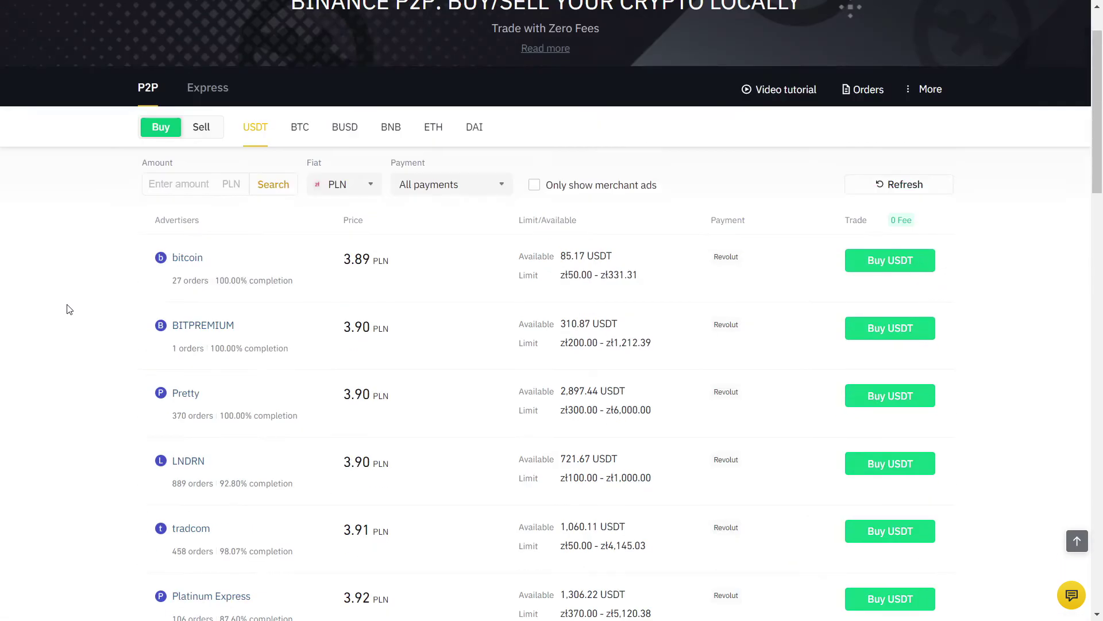
{"action": "left_click", "coordinate": [201, 201]}
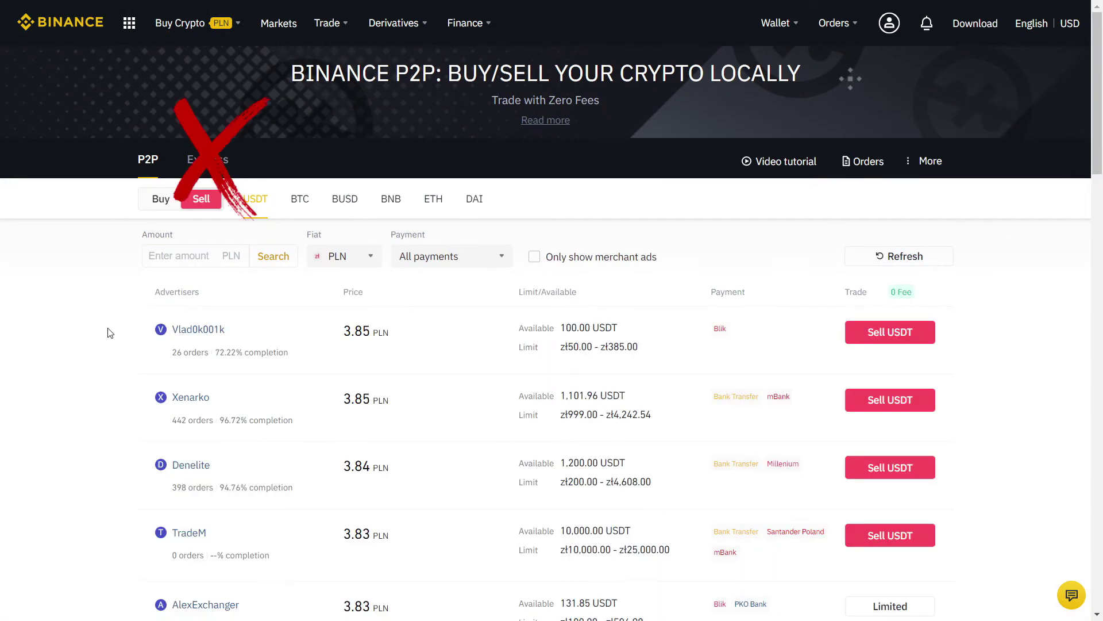
{"action": "scroll", "coordinate": [90, 330], "scroll_direction": "down", "scroll_amount": 1}
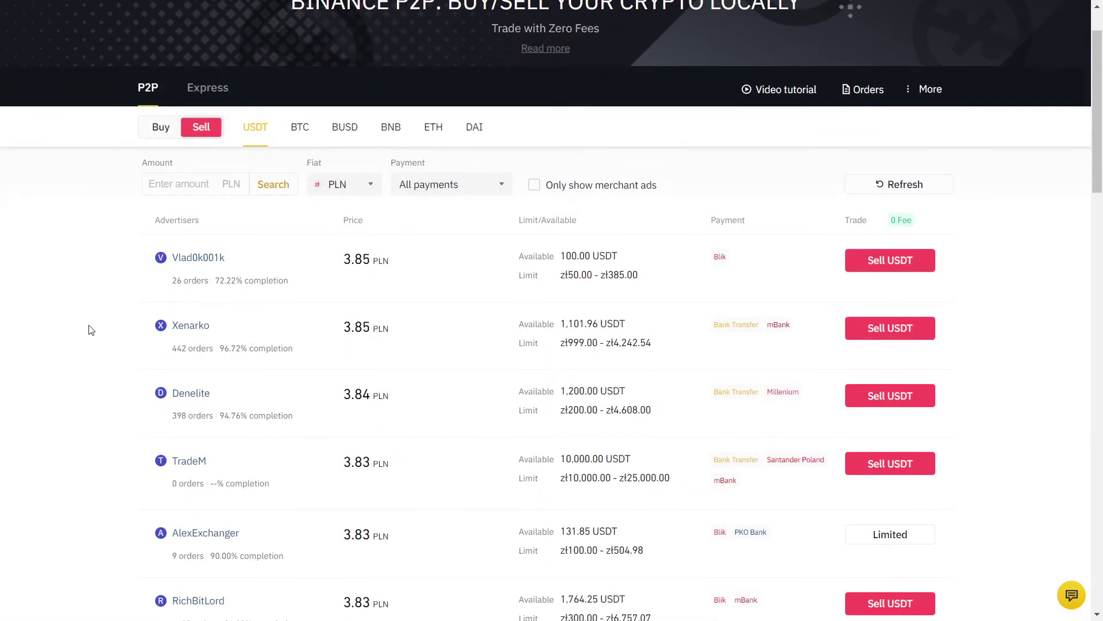
{"action": "scroll", "coordinate": [91, 330], "scroll_direction": "down", "scroll_amount": 1}
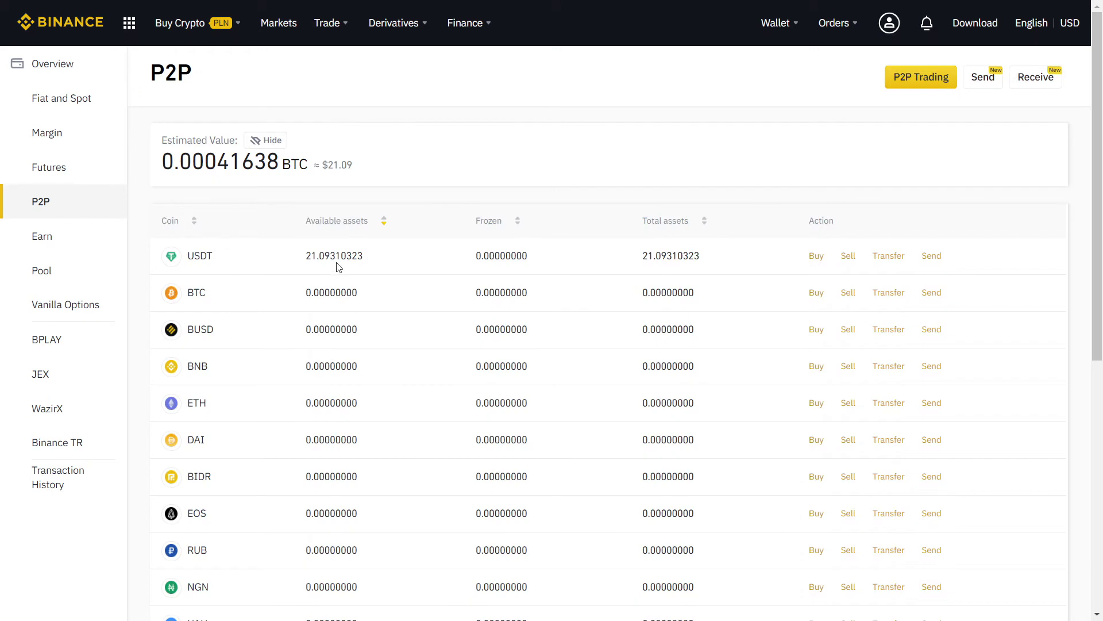
- Transfer the maximum 21.09310323 USDT from the P2P wallet to the Spot Wallet, then return to trading
{"action": "left_click", "coordinate": [892, 258]}
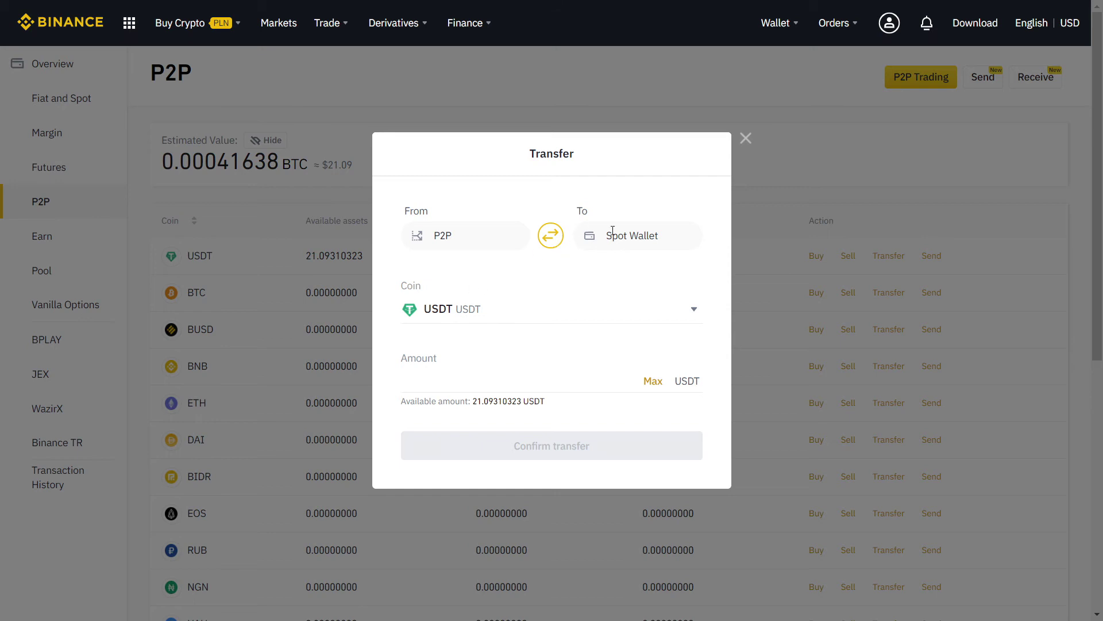
{"action": "left_click", "coordinate": [653, 382]}
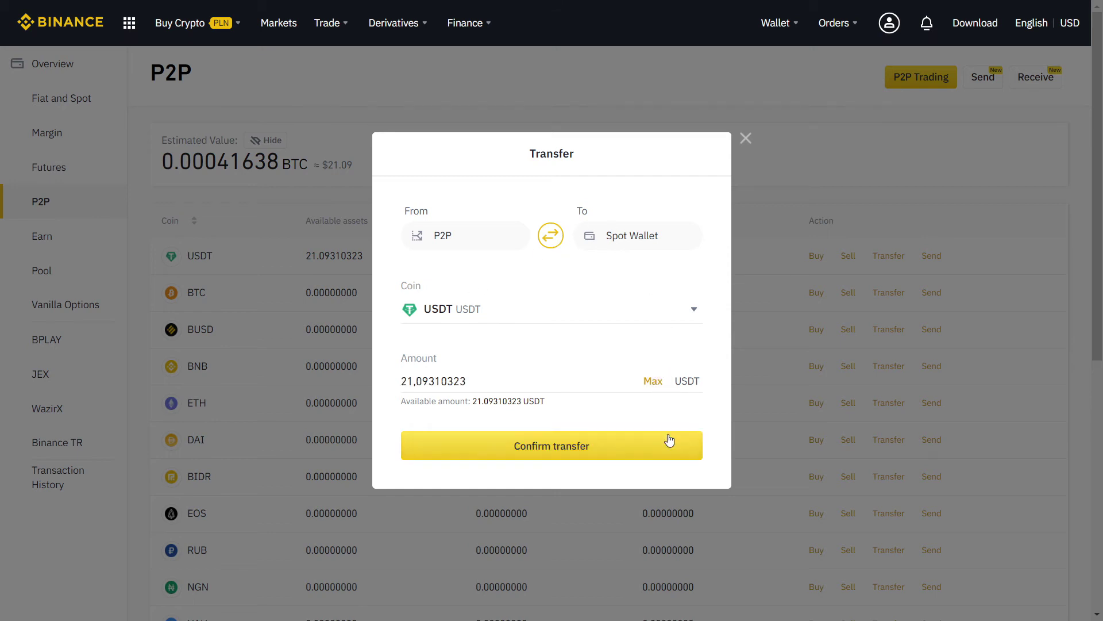
{"action": "left_click", "coordinate": [630, 457]}
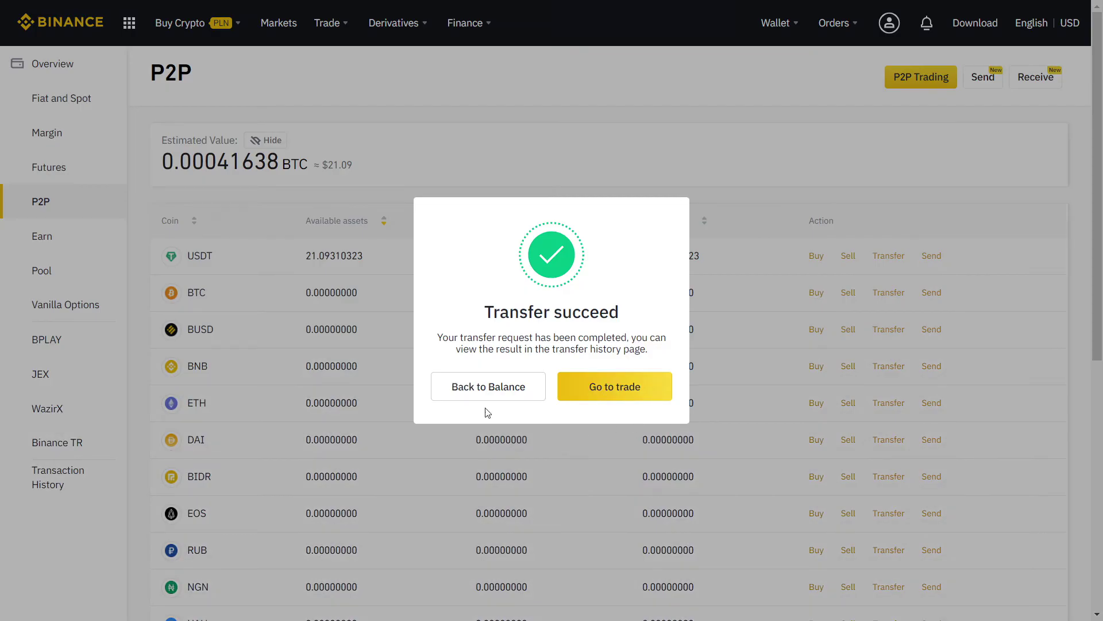
{"action": "left_click", "coordinate": [472, 395]}
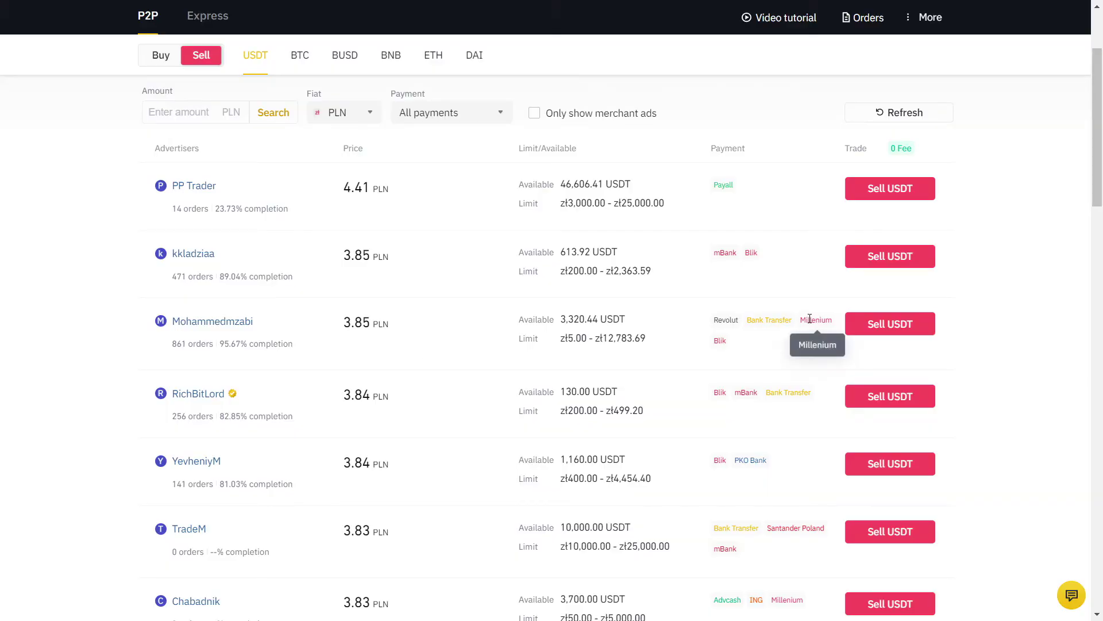
- Sell 612.21 USDT to the 3.85 PLN Millenium buyer for about zł 2,357.00
{"action": "left_click", "coordinate": [889, 324]}
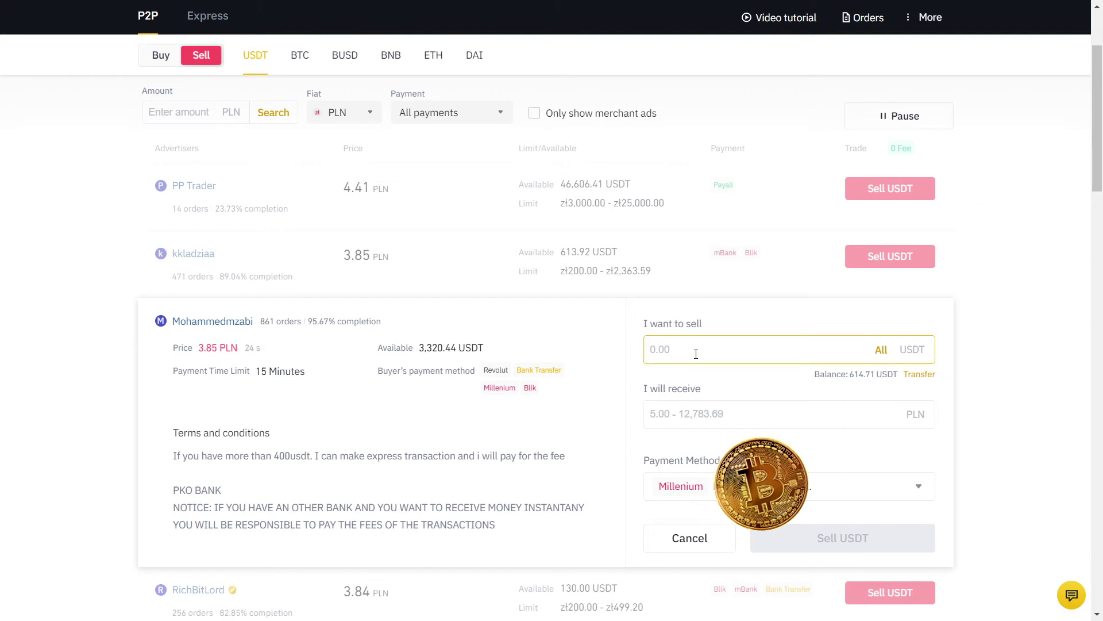
{"action": "type", "text": "612.21"}
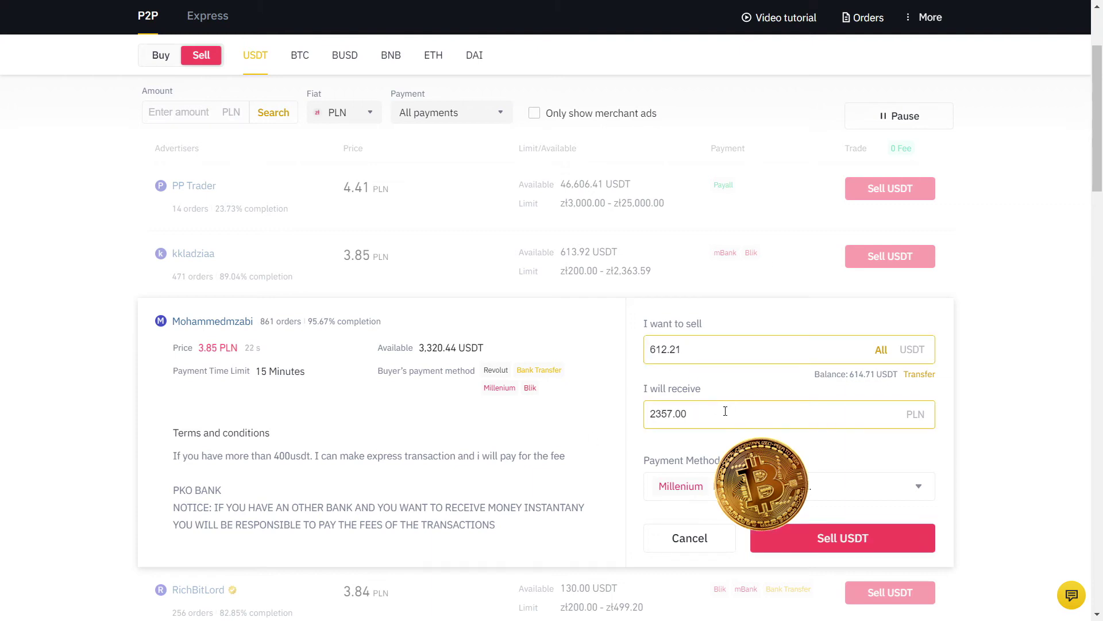
{"action": "left_click", "coordinate": [716, 409]}
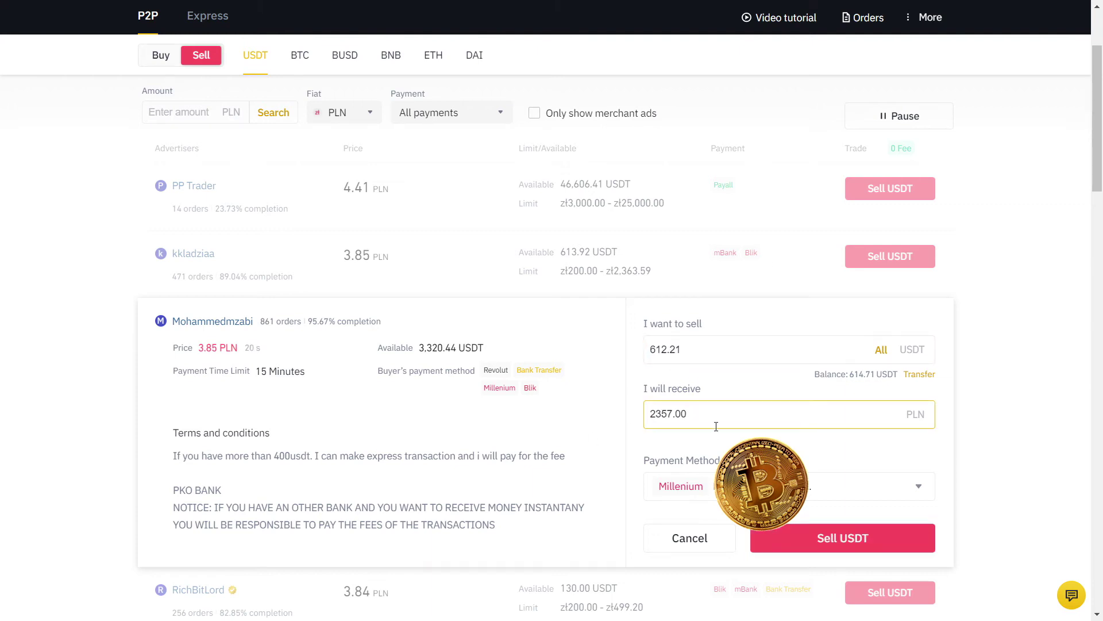
{"action": "left_click", "coordinate": [890, 542]}
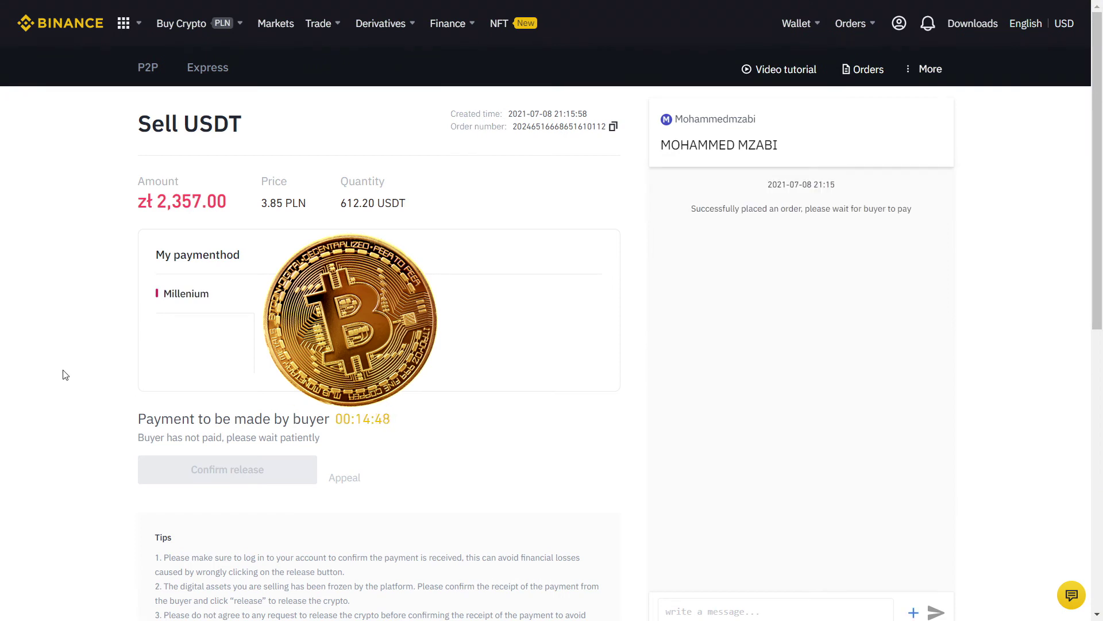
- Confirm payment received and release the 612.20 USDT using the authenticator code
{"action": "scroll", "coordinate": [84, 459], "scroll_direction": "down", "scroll_amount": 1}
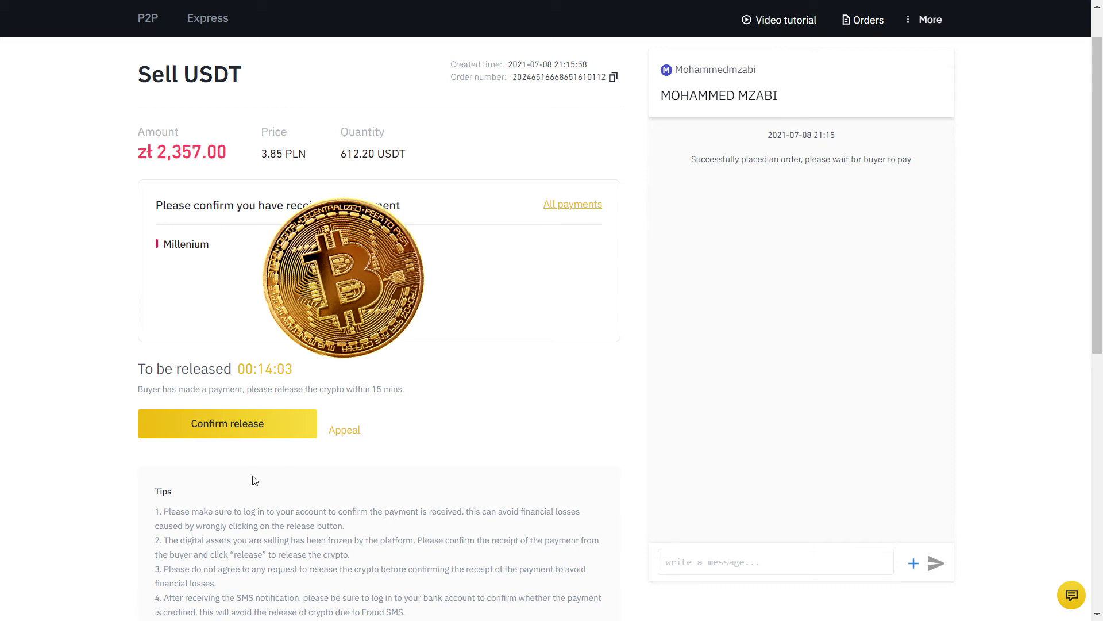
{"action": "left_click", "coordinate": [175, 430]}
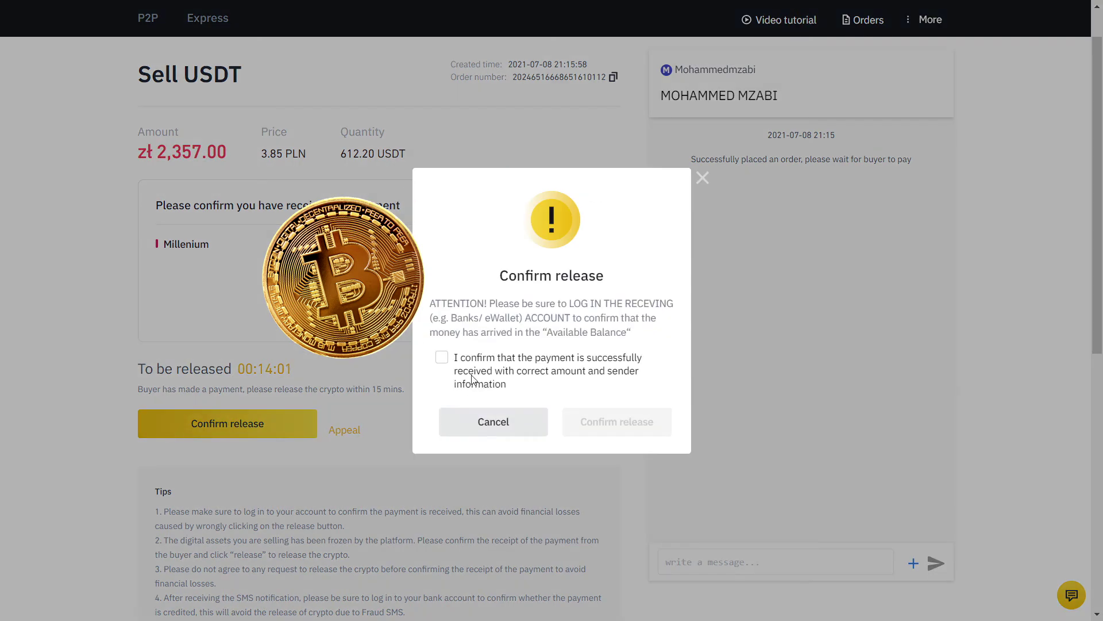
{"action": "left_click", "coordinate": [444, 361]}
{"action": "left_click", "coordinate": [628, 423]}
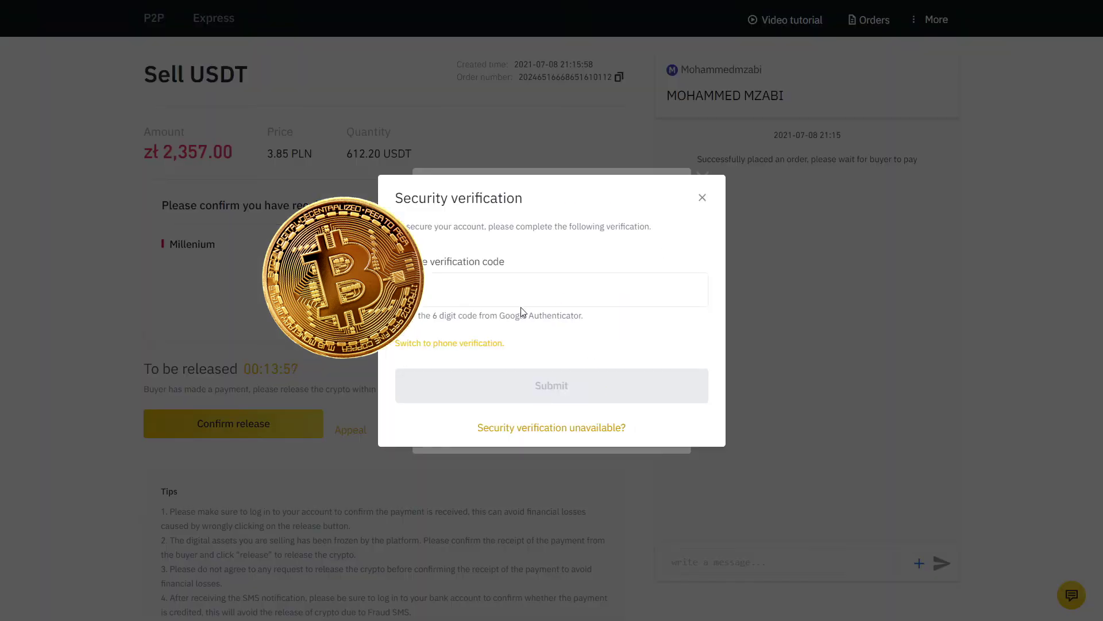
{"action": "left_click", "coordinate": [505, 290]}
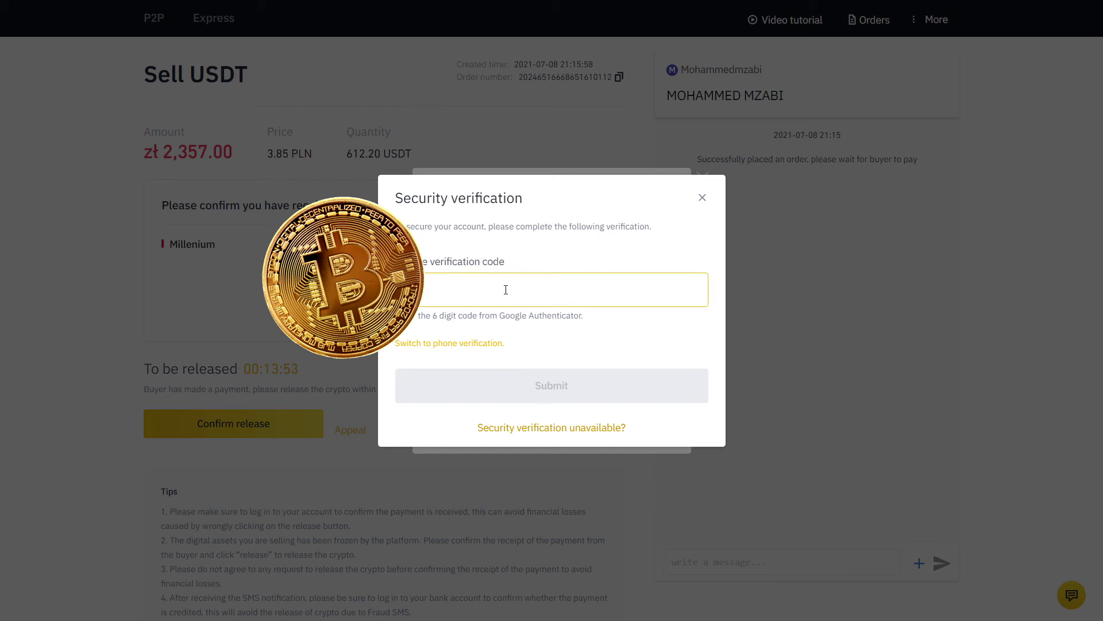
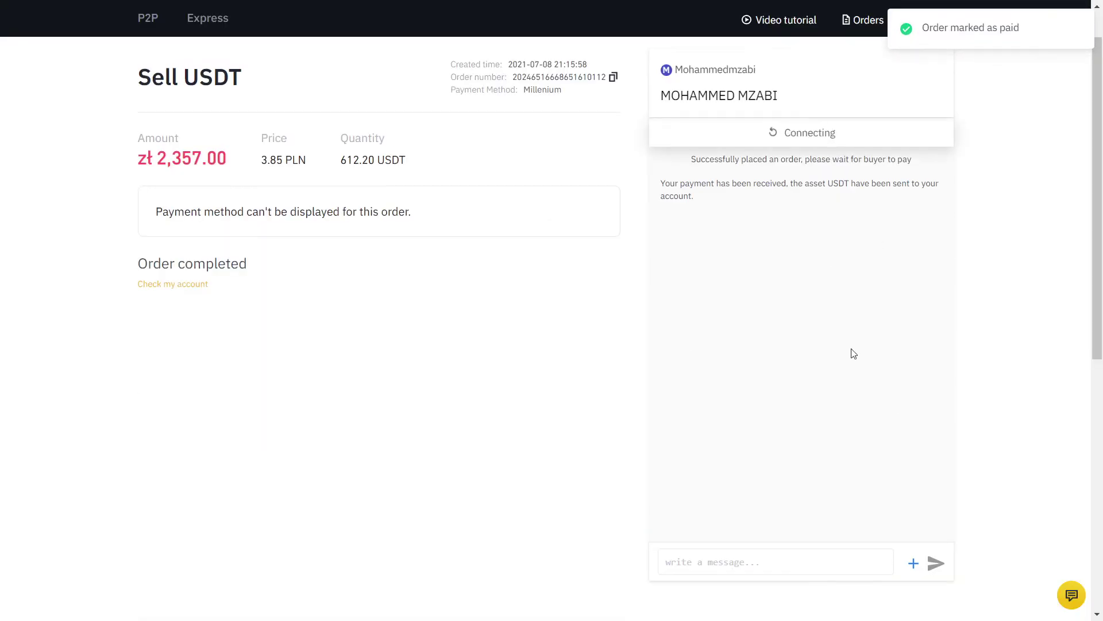
- Open the P2P Orders list showing the zł 2,357.00 sale completed at the top
{"action": "left_click", "coordinate": [865, 74]}
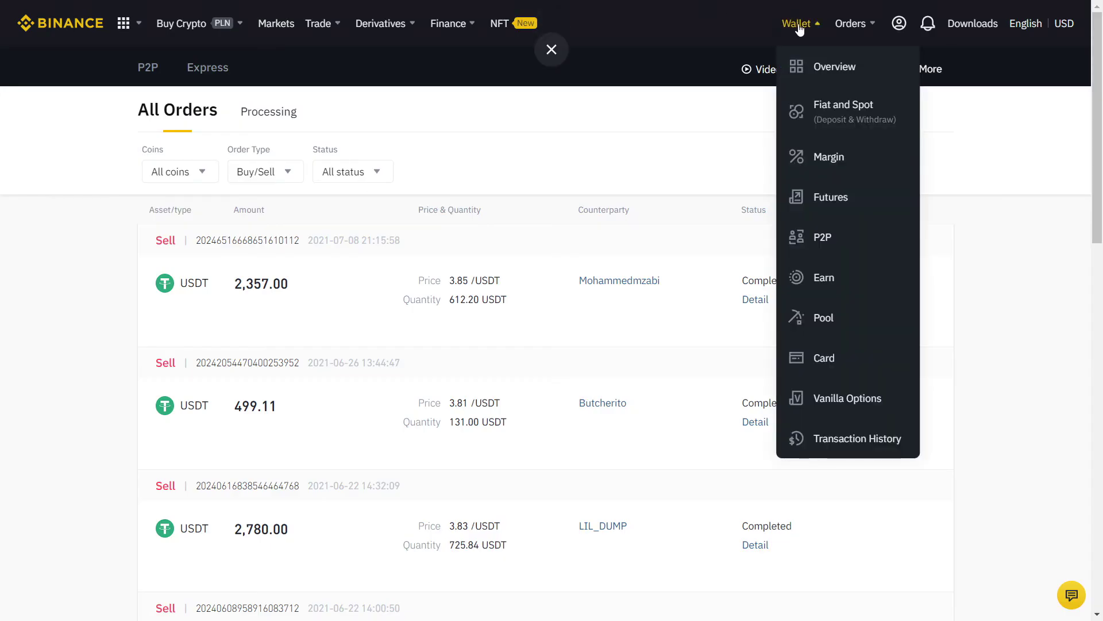
- Go from the P2P wallet balances to P2P Trading and start a new ad, defaulting to buy USDT with BRL
{"action": "left_click", "coordinate": [836, 245]}
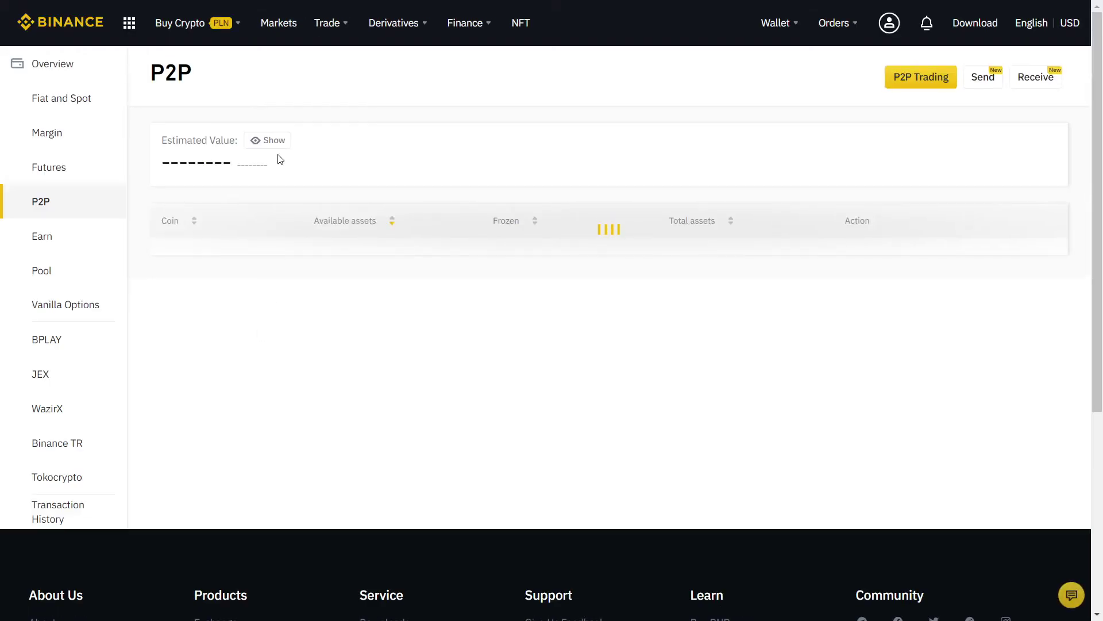
{"action": "left_click", "coordinate": [270, 142]}
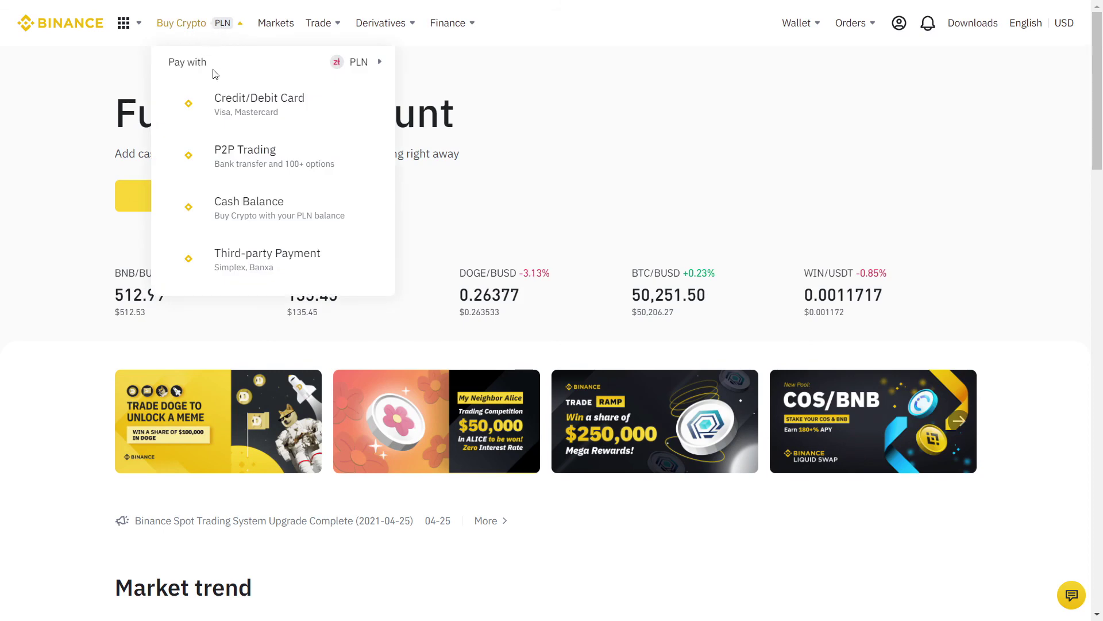
{"action": "left_click", "coordinate": [246, 155]}
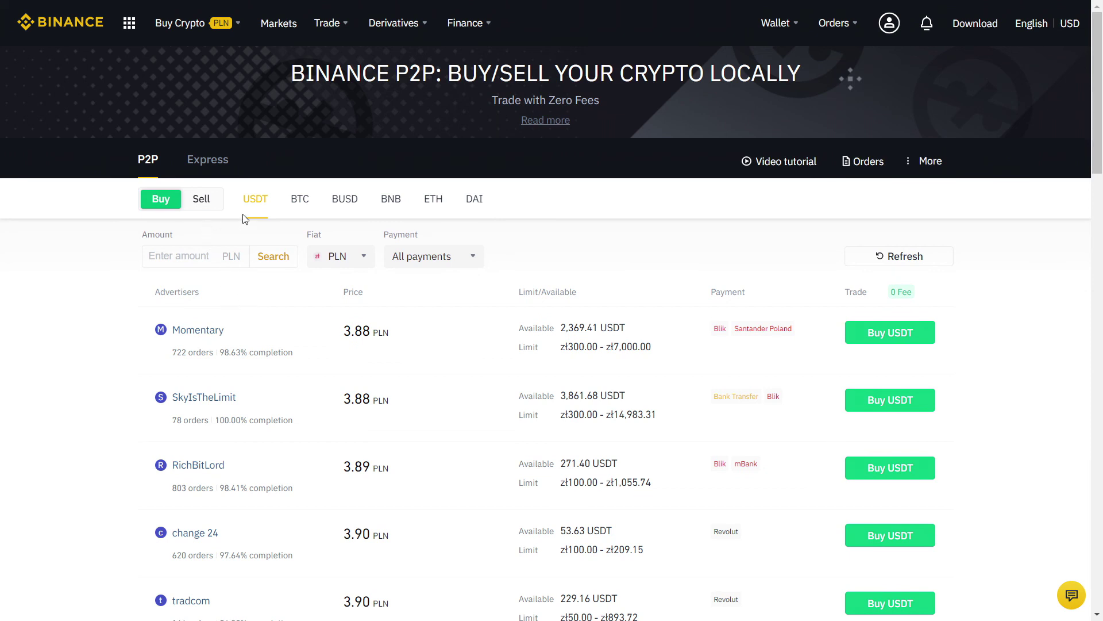
{"action": "left_click", "coordinate": [300, 203]}
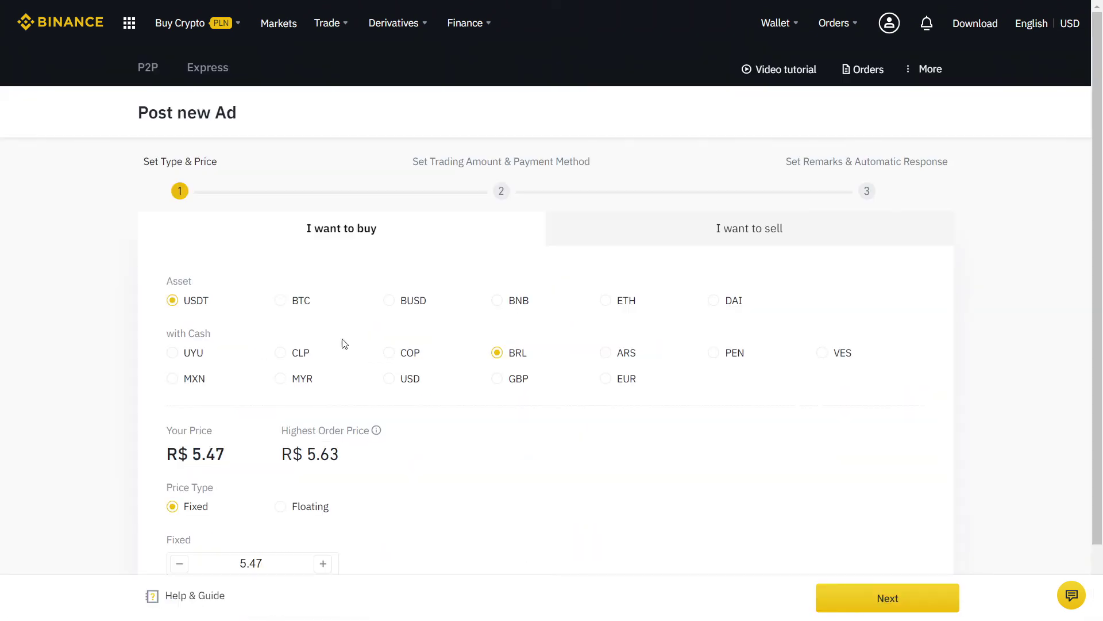
- Switch the new ad to selling BTC for BRL at a floating price with 100.00% margin
{"action": "left_click", "coordinate": [670, 229]}
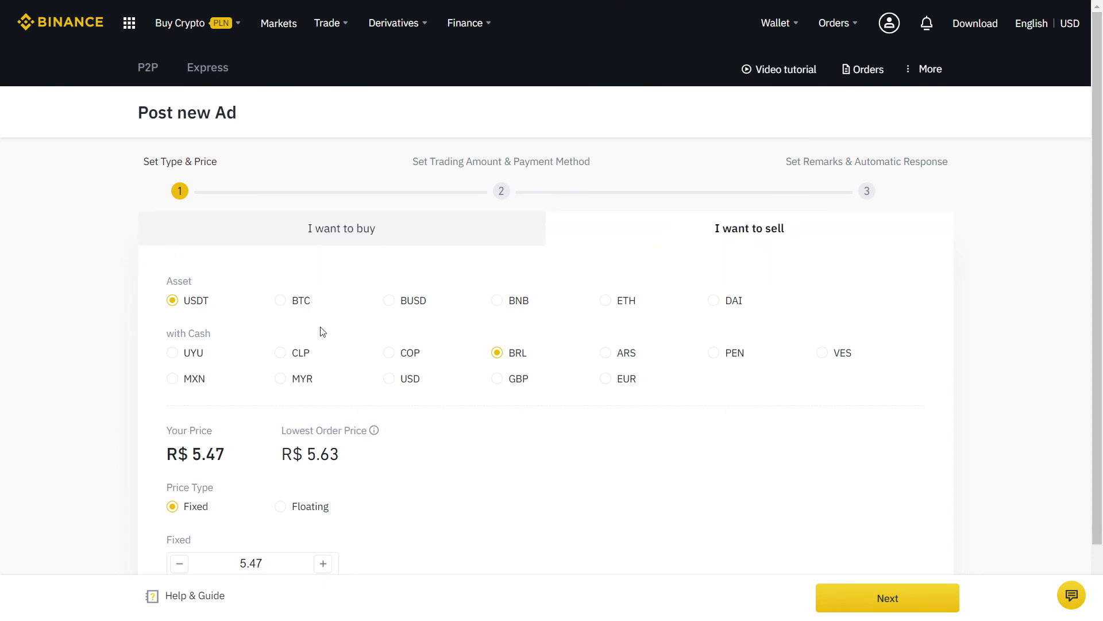
{"action": "left_click", "coordinate": [281, 301]}
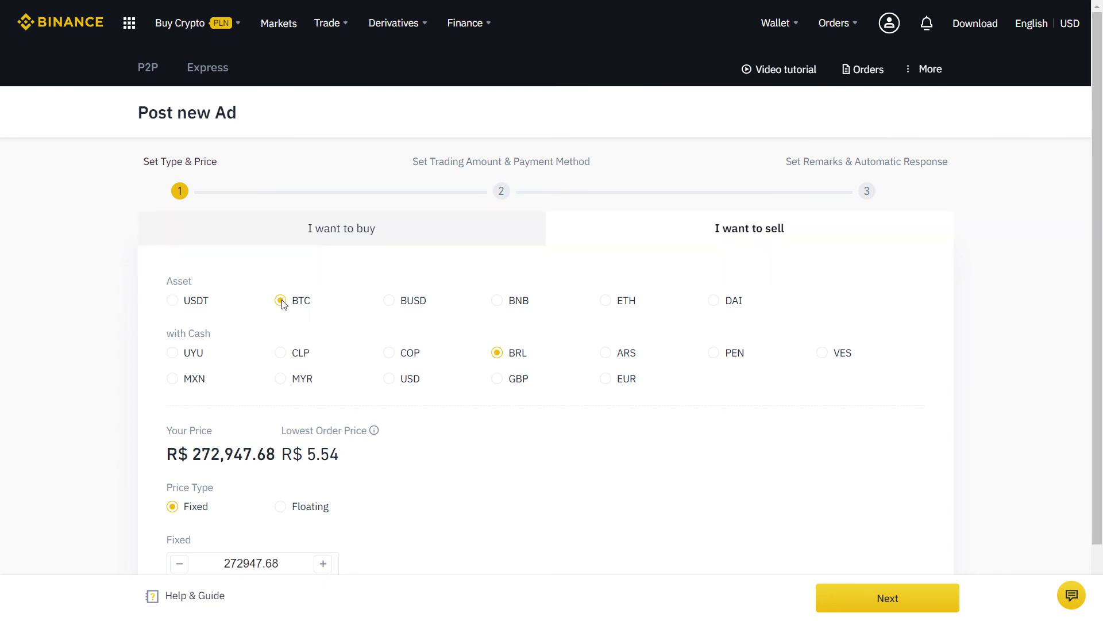
{"action": "scroll", "coordinate": [513, 318], "scroll_direction": "down", "scroll_amount": 1}
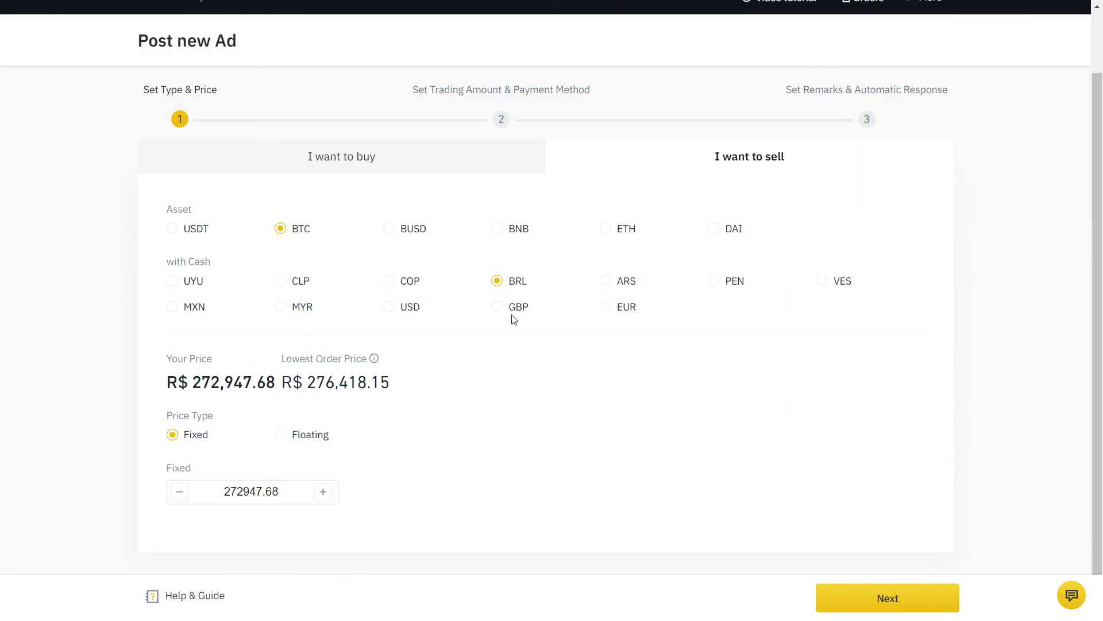
{"action": "left_click", "coordinate": [281, 439]}
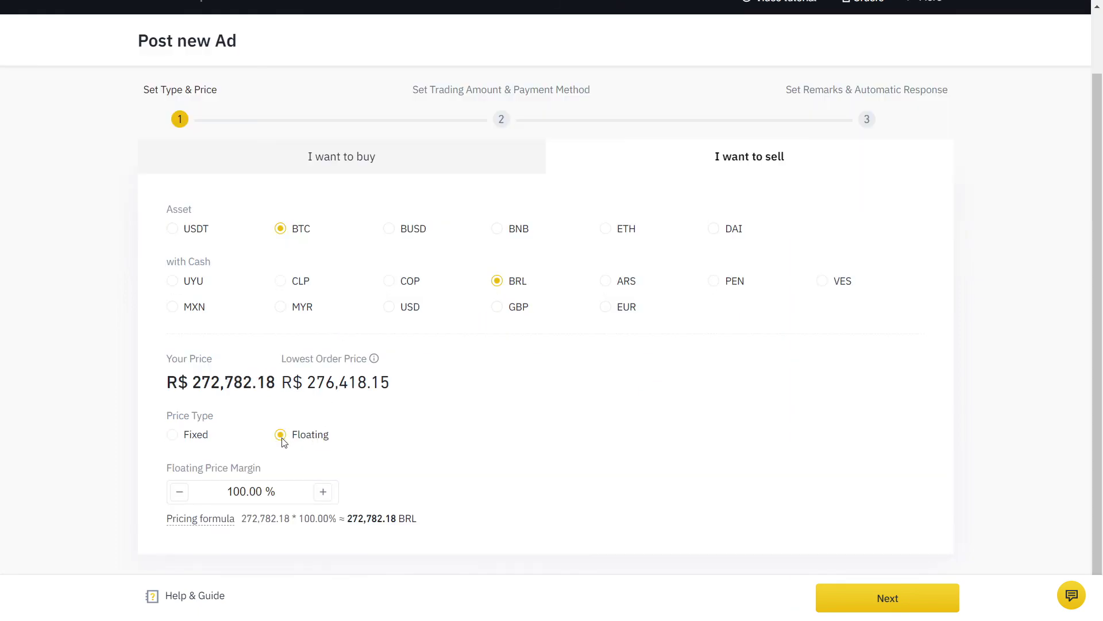
{"action": "scroll", "coordinate": [45, 440], "scroll_direction": "down", "scroll_amount": 1}
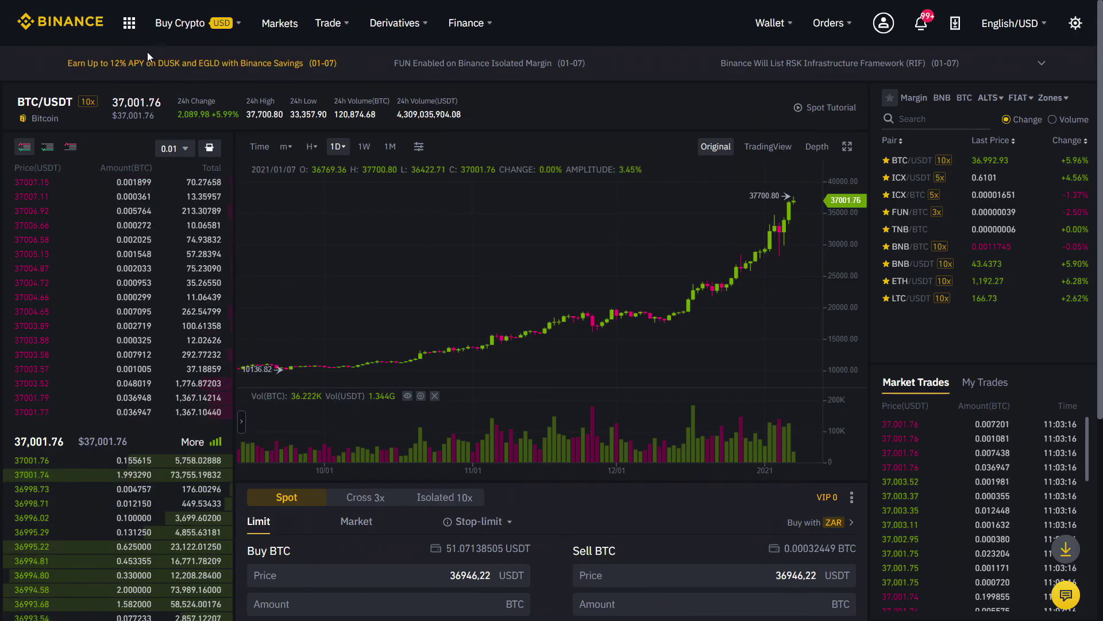
- Create a referral link with a 10% kickback for friends, copy it, and select the link text
{"action": "mouse_move", "coordinate": [129, 23]}
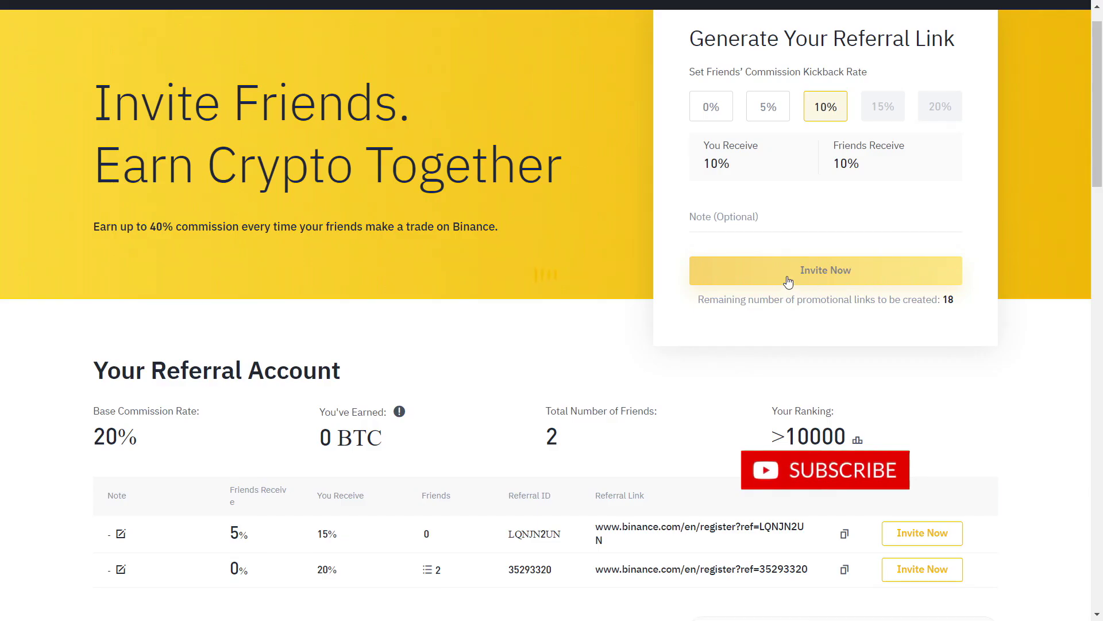
{"action": "left_click", "coordinate": [788, 278]}
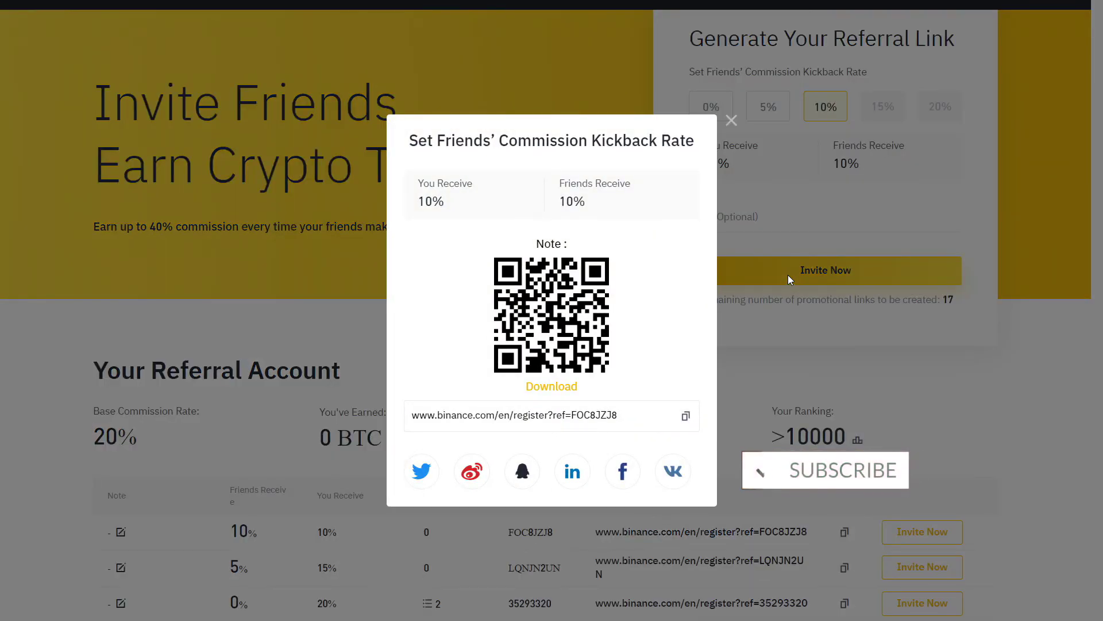
{"action": "left_click", "coordinate": [685, 416]}
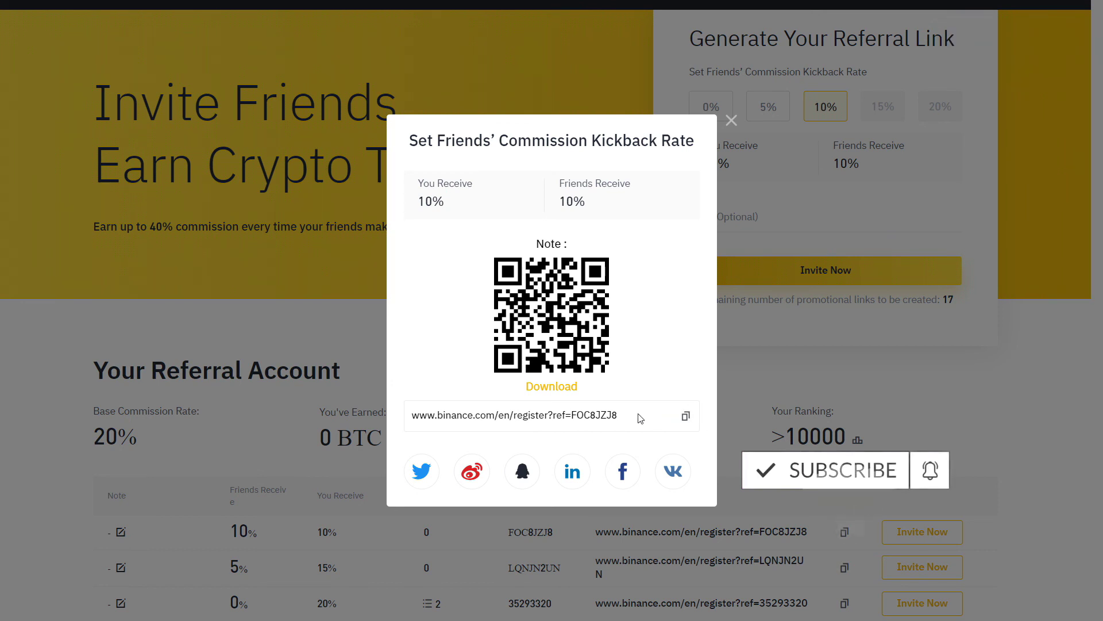
{"action": "left_click_drag", "start_coordinate": [632, 415], "coordinate": [413, 415]}
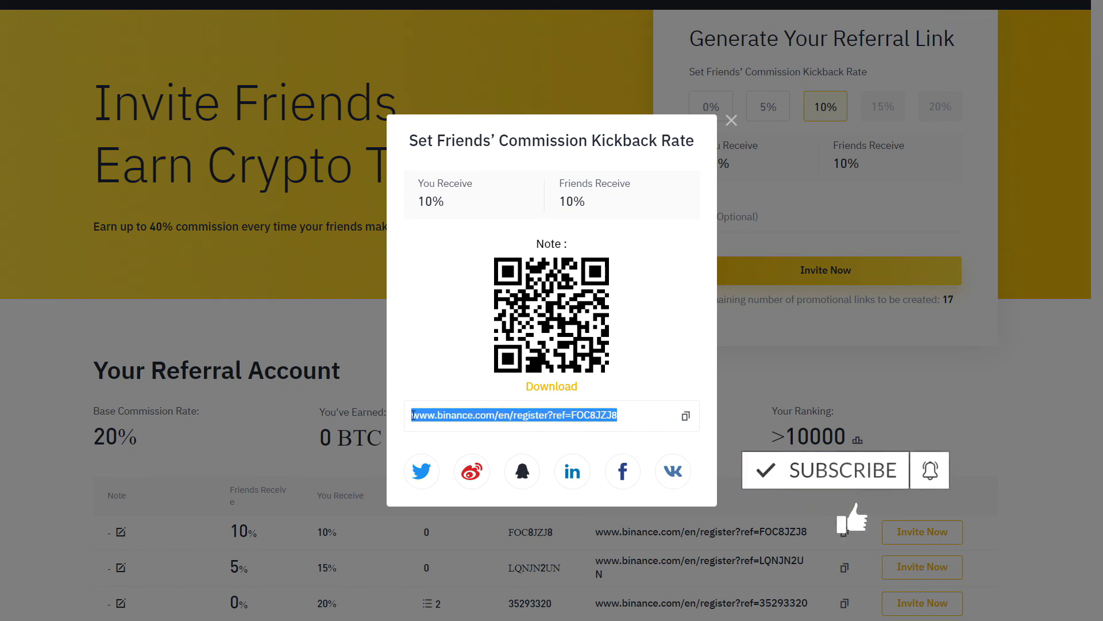